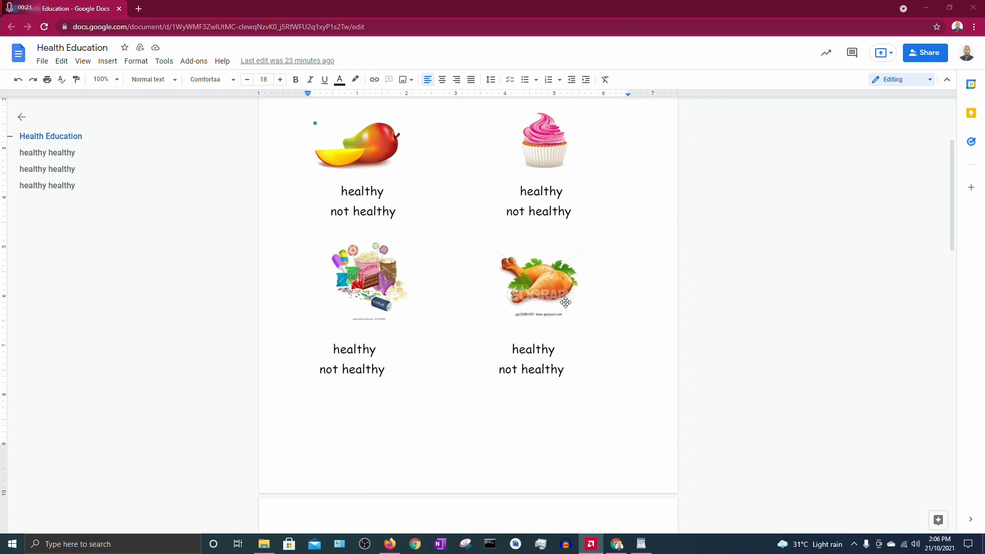
# Step: Examine the Health Education worksheet's food pictures and their healthy/not healthy labels in the document and in the tablet view
pyautogui.scroll(-4, 567, 308)
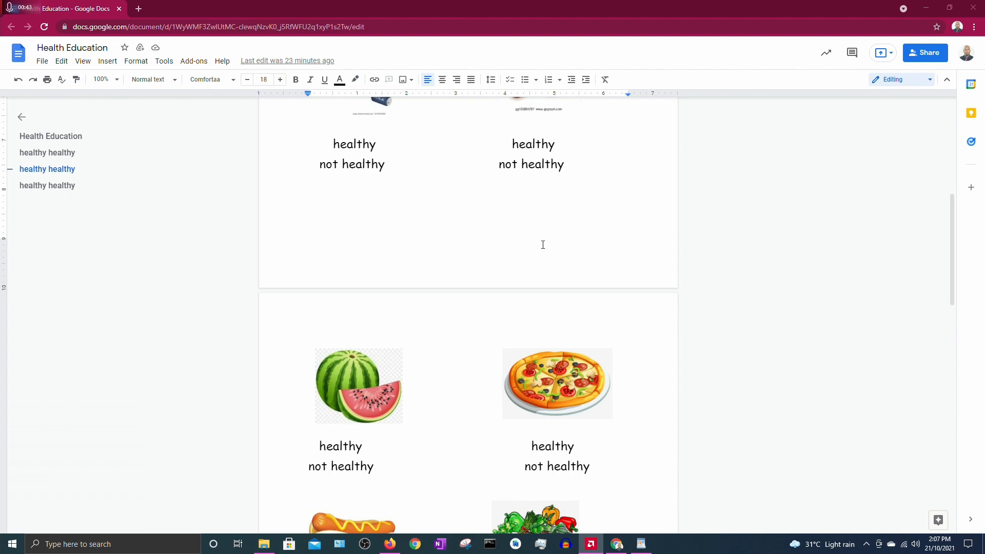
pyautogui.scroll(5, 420, 264)
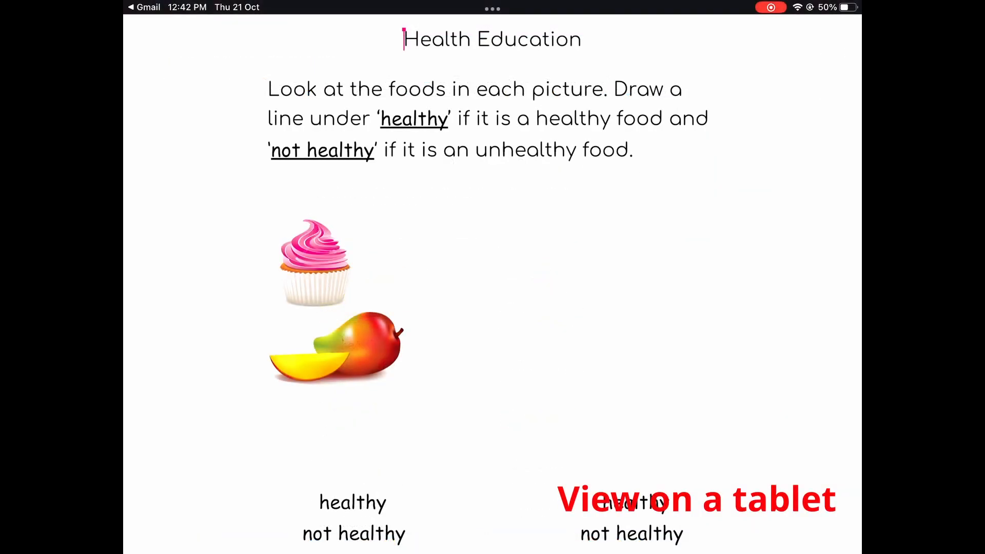
pyautogui.scroll(-5, 492, 277)
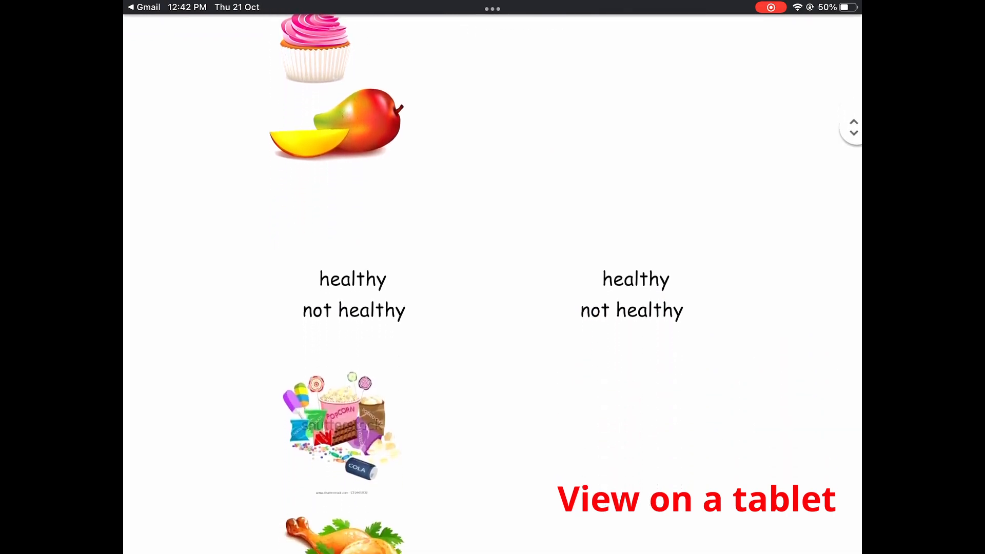
pyautogui.scroll(-6, 493, 277)
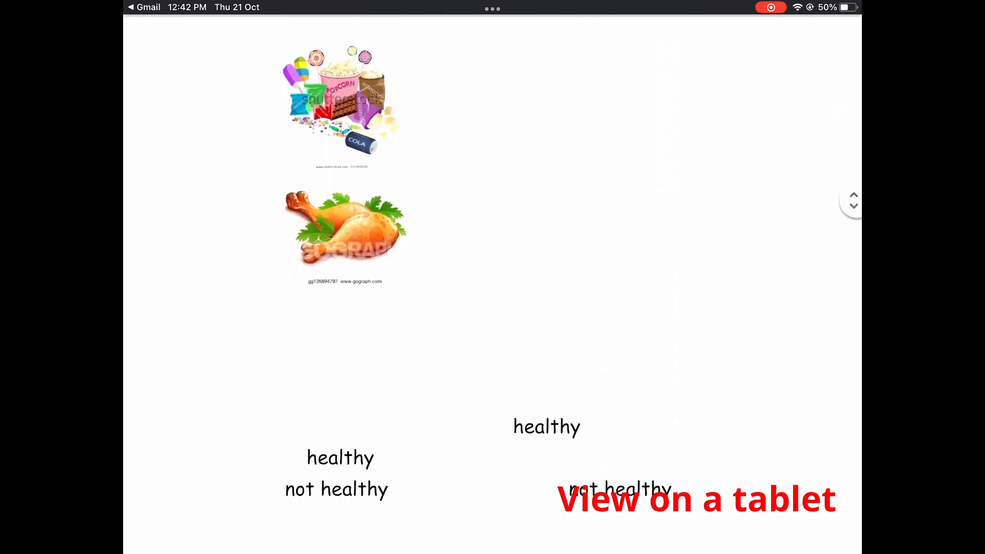
pyautogui.scroll(-8, 492, 277)
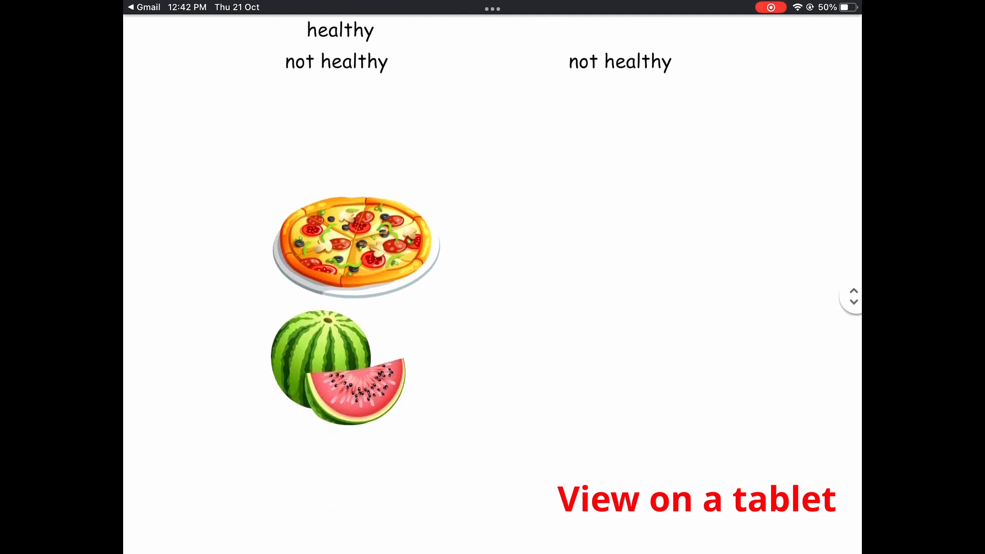
pyautogui.scroll(-5, 492, 277)
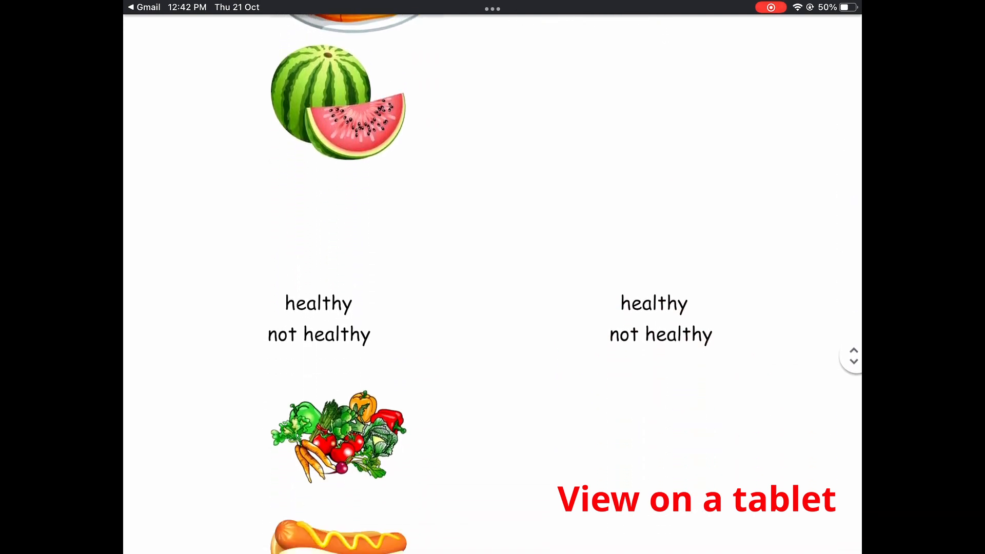
pyautogui.scroll(-7, 492, 277)
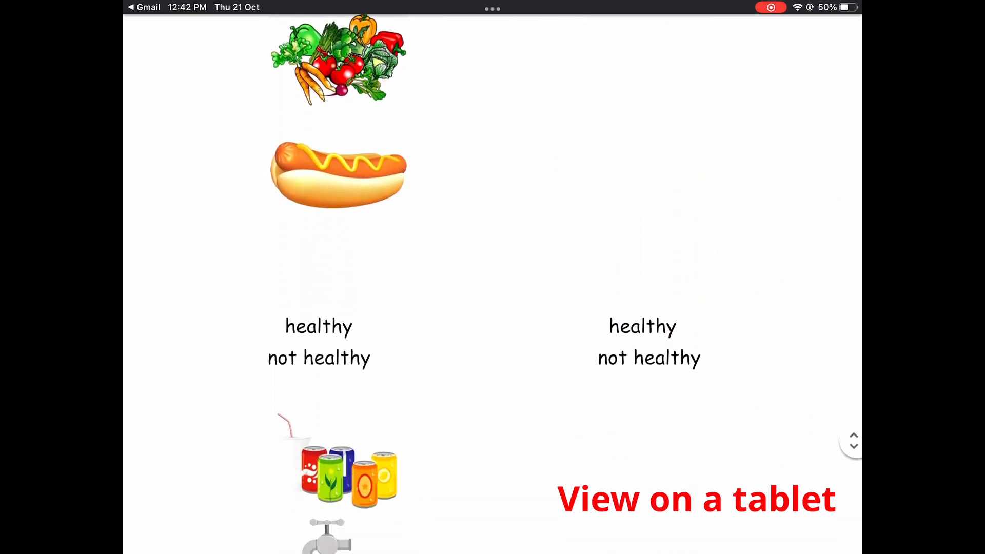
pyautogui.scroll(-5, 492, 277)
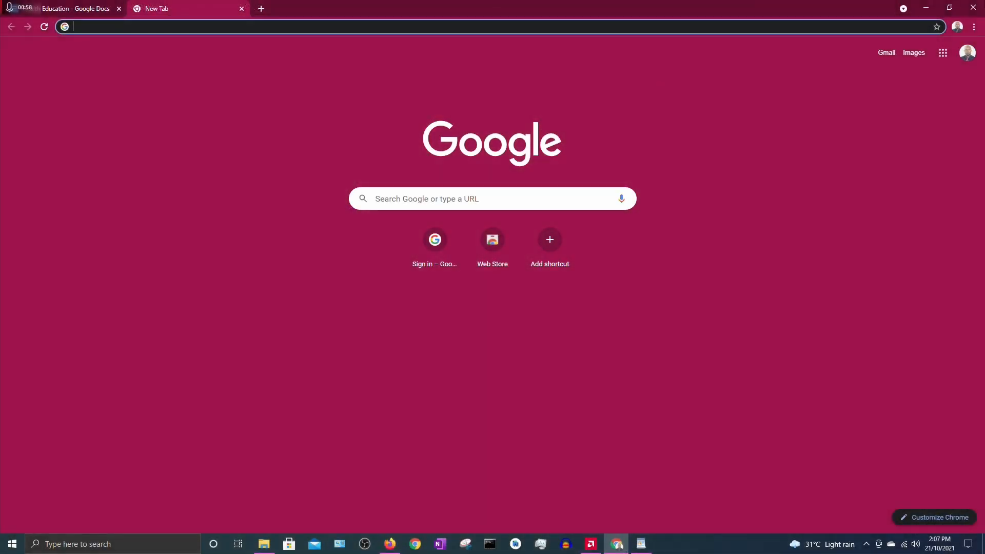
# Step: Create a blank quiz in Google Forms and check its quiz settings before returning to the questions
pyautogui.click(943, 53)
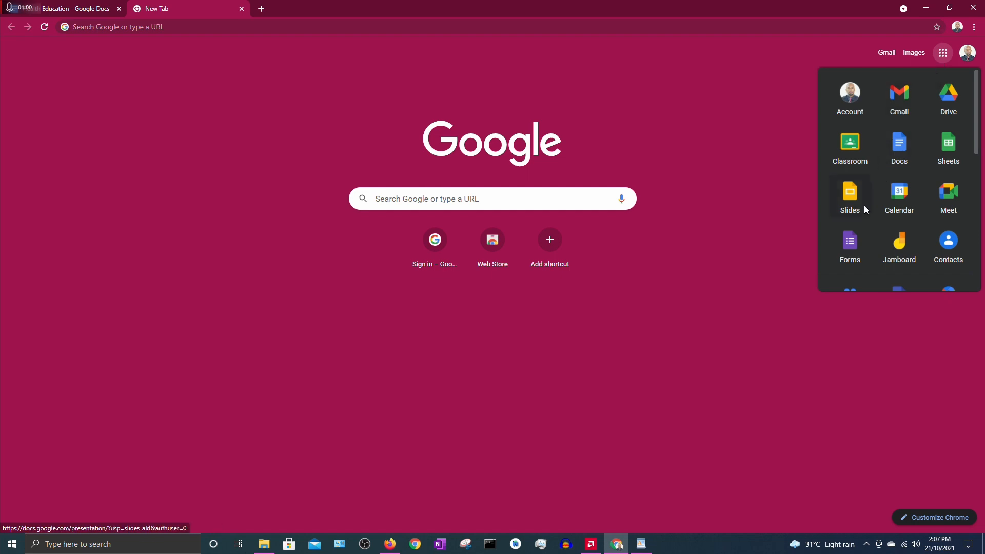
pyautogui.click(850, 243)
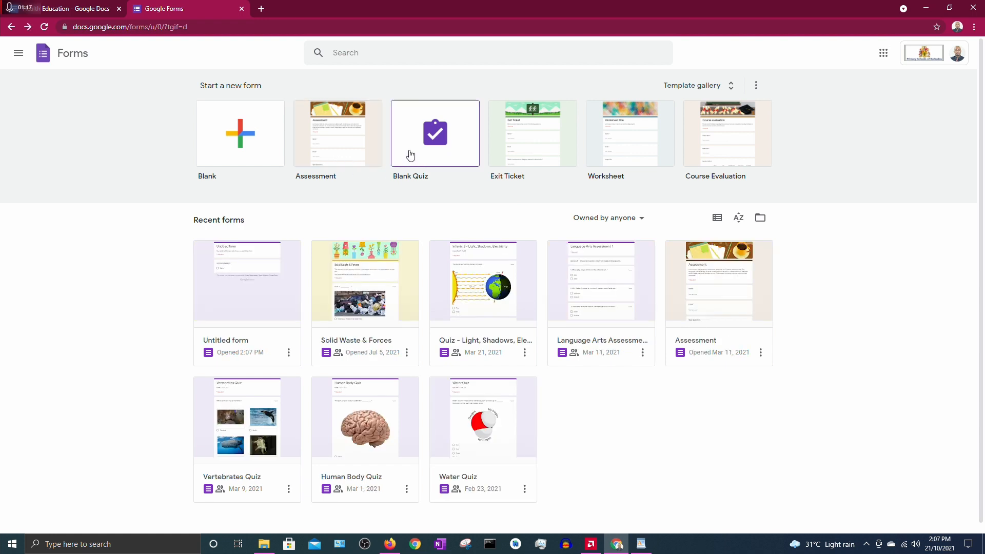
pyautogui.click(410, 153)
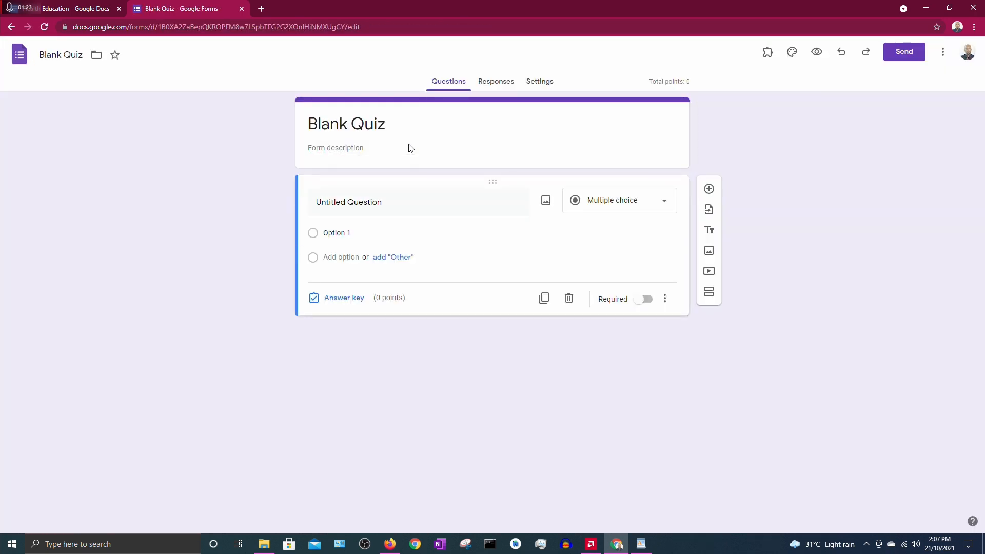
pyautogui.click(545, 84)
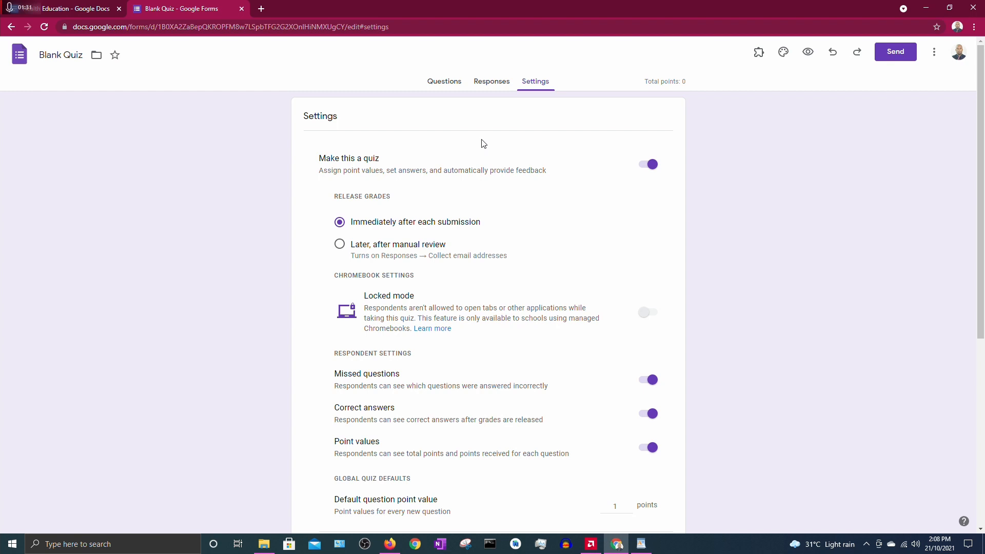
pyautogui.click(445, 82)
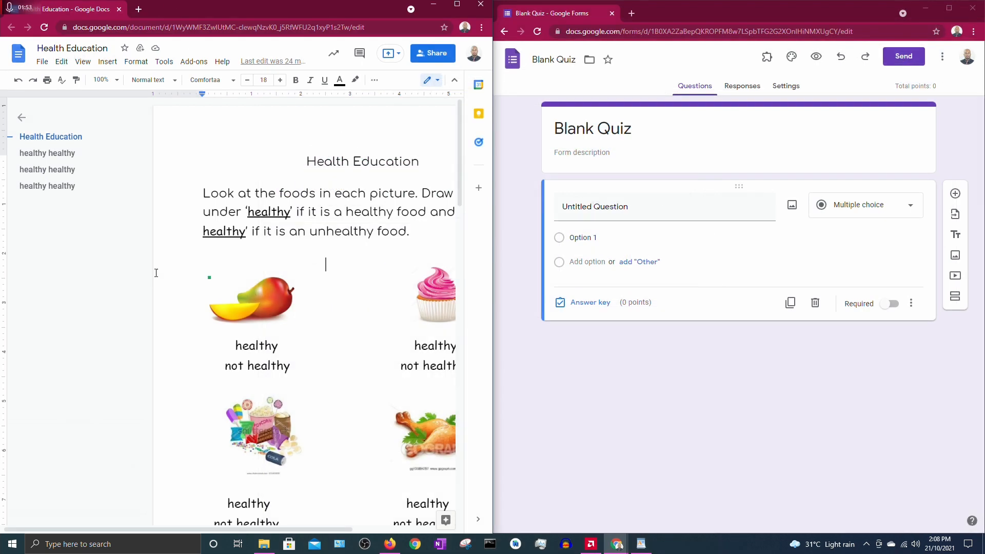
# Step: Check the save-to-Keep option for the mango picture and open the document's Keep notes in a separate Google Keep tab
pyautogui.rightClick(266, 300)
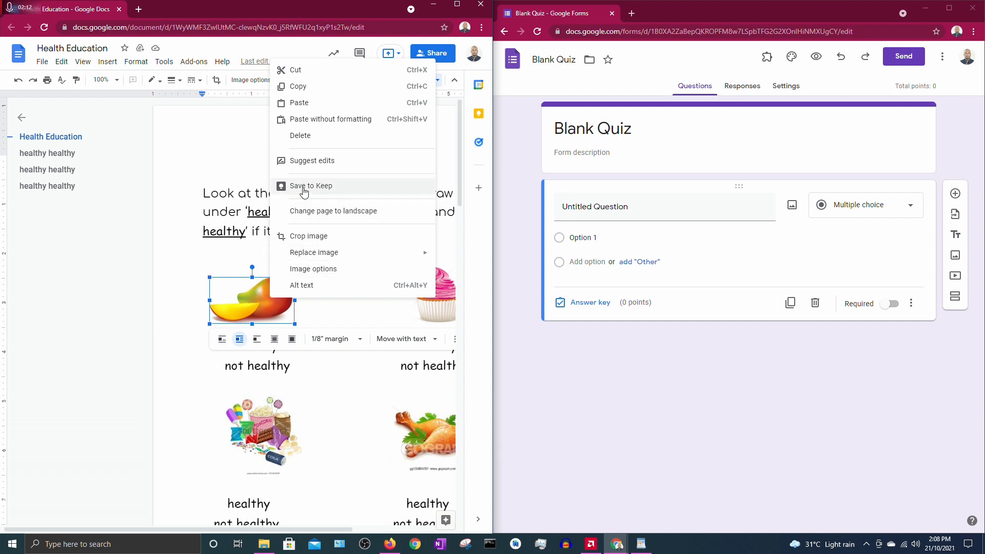
pyautogui.click(200, 139)
pyautogui.click(480, 117)
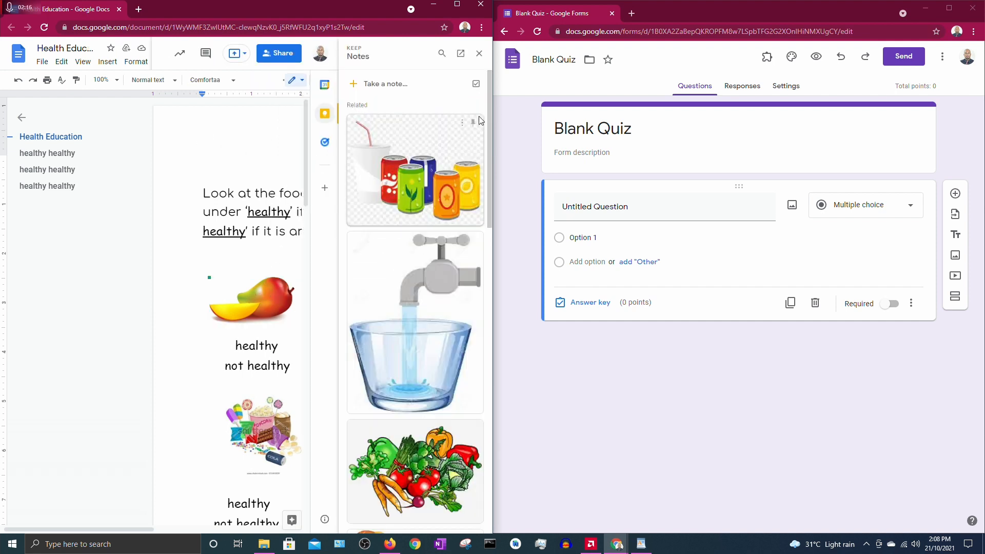
pyautogui.click(460, 53)
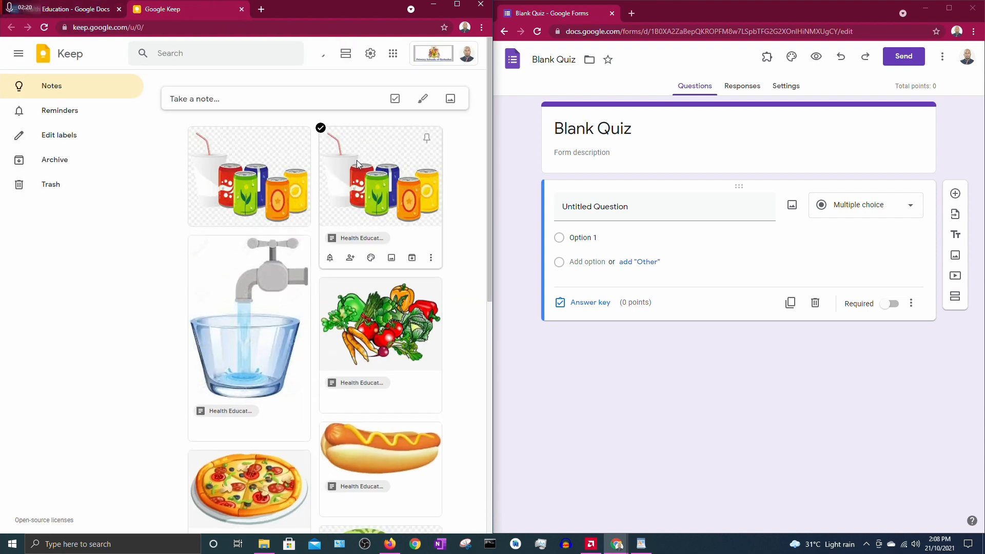
# Step: Look through the food pictures stored in Keep and check the image-saving options for the soft drinks picture
pyautogui.scroll(-5, 364, 297)
pyautogui.scroll(-5, 358, 315)
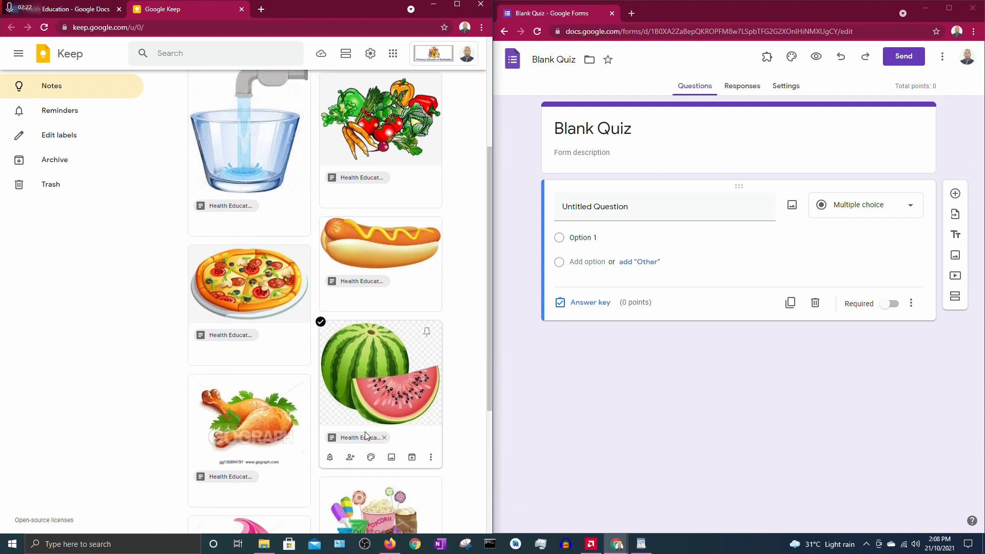
pyautogui.click(369, 348)
pyautogui.rightClick(303, 226)
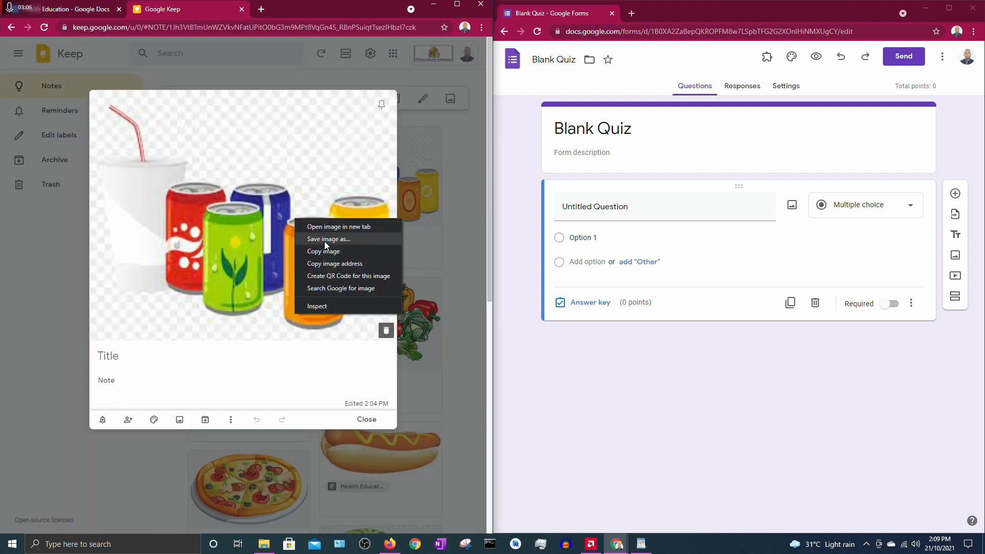
pyautogui.click(263, 327)
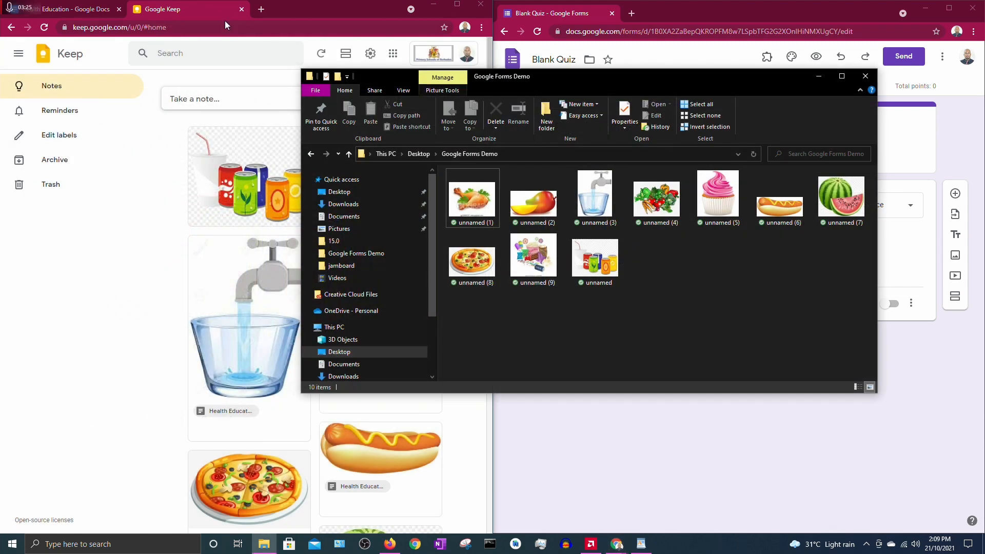
# Step: Return to the Health Education worksheet, close its Keep notes and bring the full instructions into view beside the quiz
pyautogui.click(105, 10)
pyautogui.click(479, 54)
pyautogui.click(880, 21)
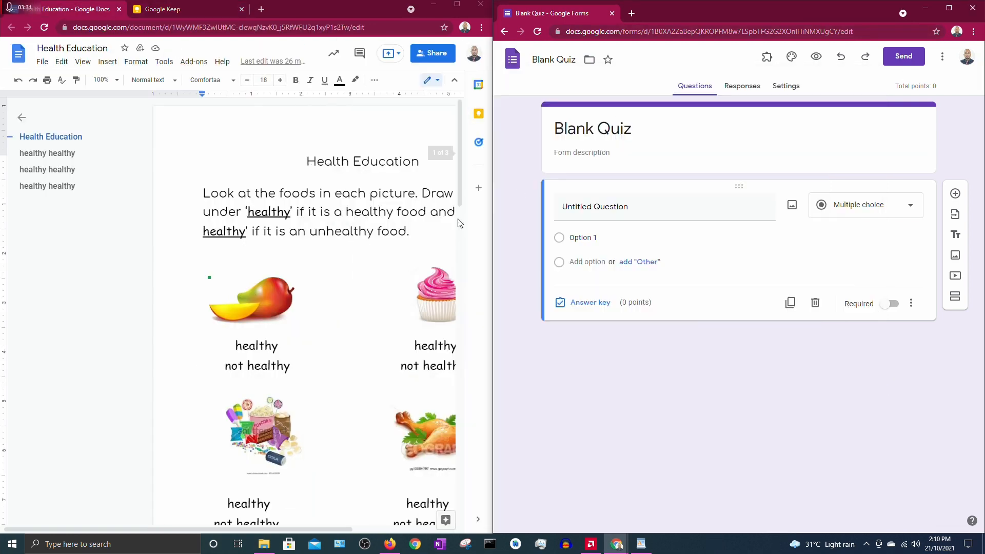
pyautogui.moveTo(303, 530); pyautogui.dragTo(350, 529)
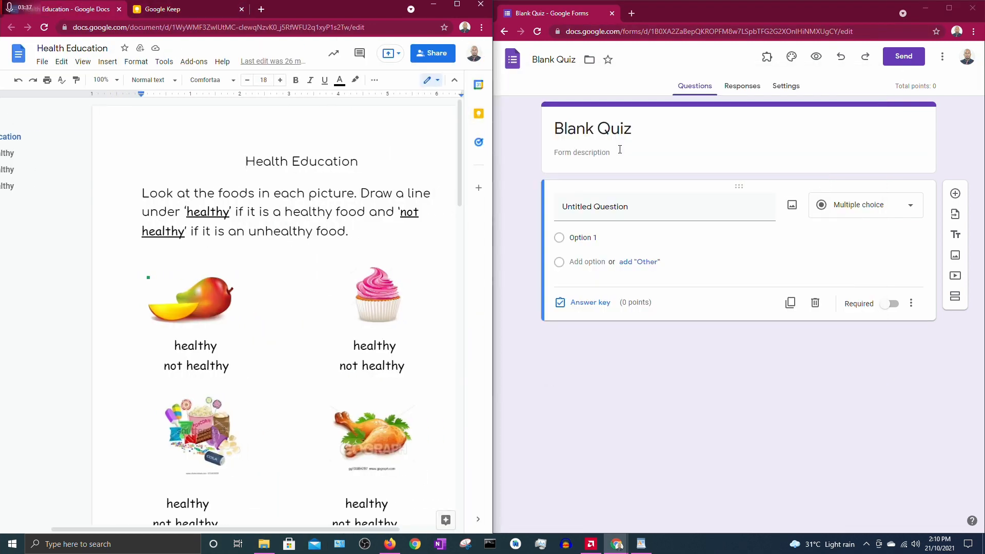
# Step: Replace the quiz's title with "Healthy Foods"
pyautogui.click(651, 126)
pyautogui.moveTo(651, 126); pyautogui.dragTo(549, 134)
pyautogui.write('Healthy Foods')
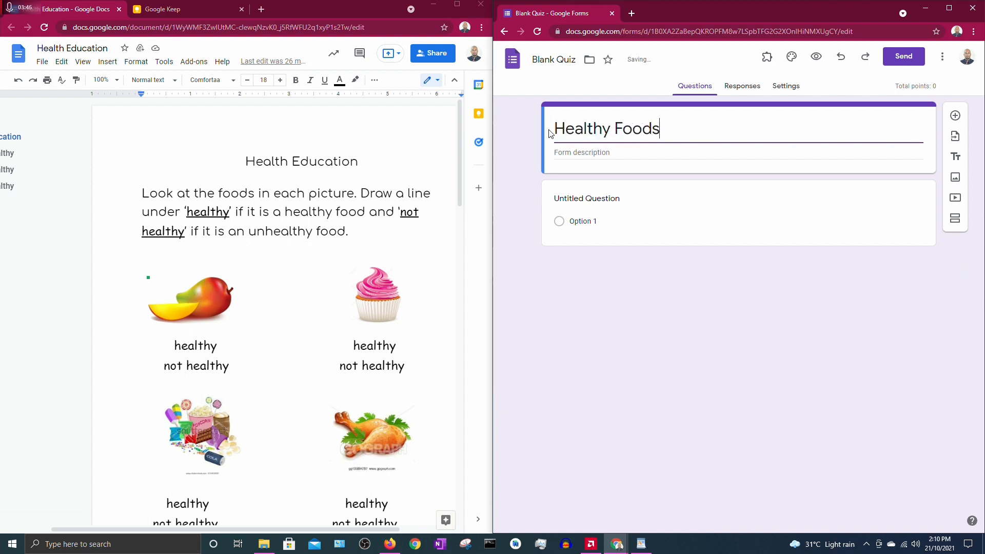
# Step: Enter the form description: Look at the foods in each picture. Choose "healthy" or "not healthy"
pyautogui.click(603, 153)
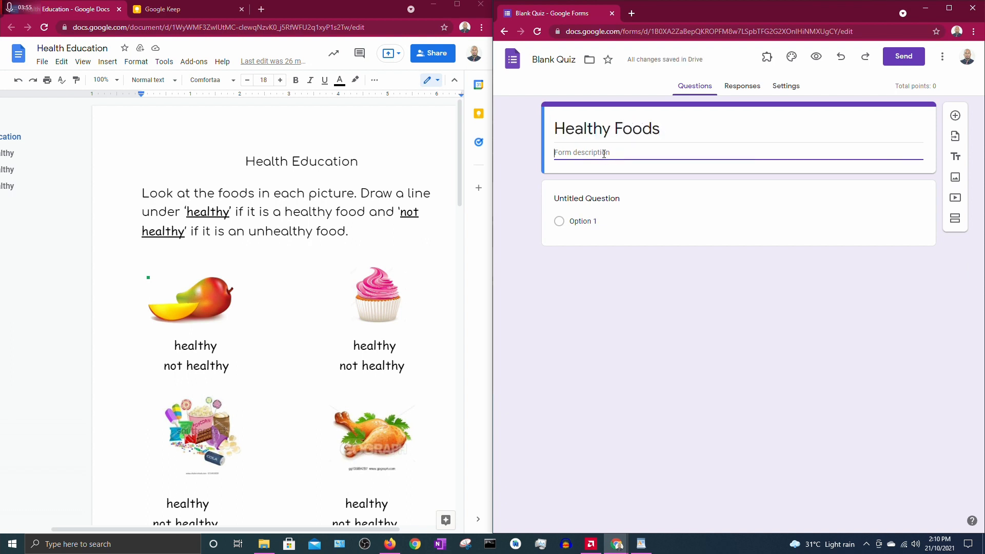
pyautogui.write('Look at the foods in each picture.')
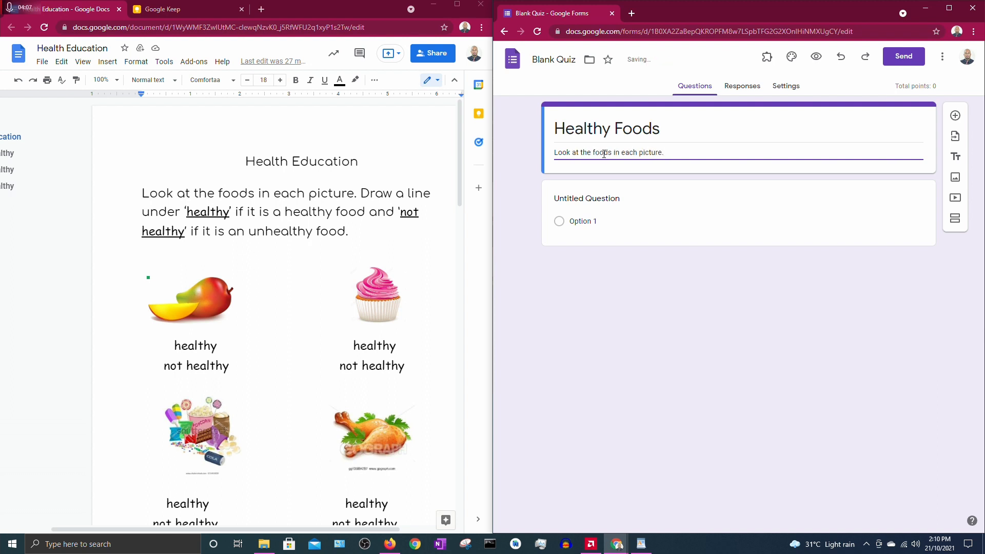
pyautogui.write(' Choosehealth')
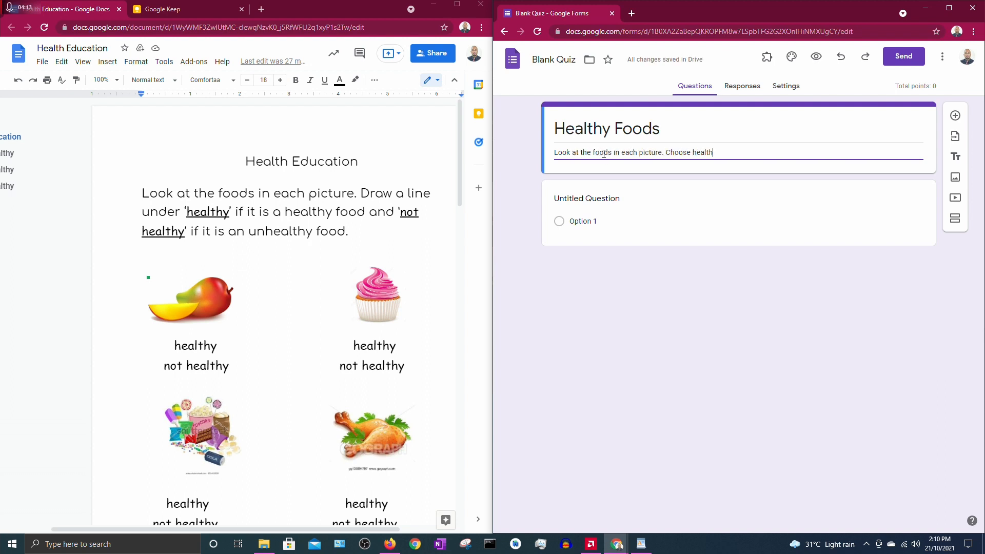
pyautogui.press('BackSpace')
pyautogui.press('BackSpace')
pyautogui.press('BackSpace')
pyautogui.press('BackSpace')
pyautogui.press('BackSpace')
pyautogui.press('BackSpace')
pyautogui.write('"healthy" or "not healthy')
# Step: Insert the mango picture "unnamed (2)" from the Google Forms Demo folder into the untitled first question
pyautogui.click(607, 199)
pyautogui.click(792, 205)
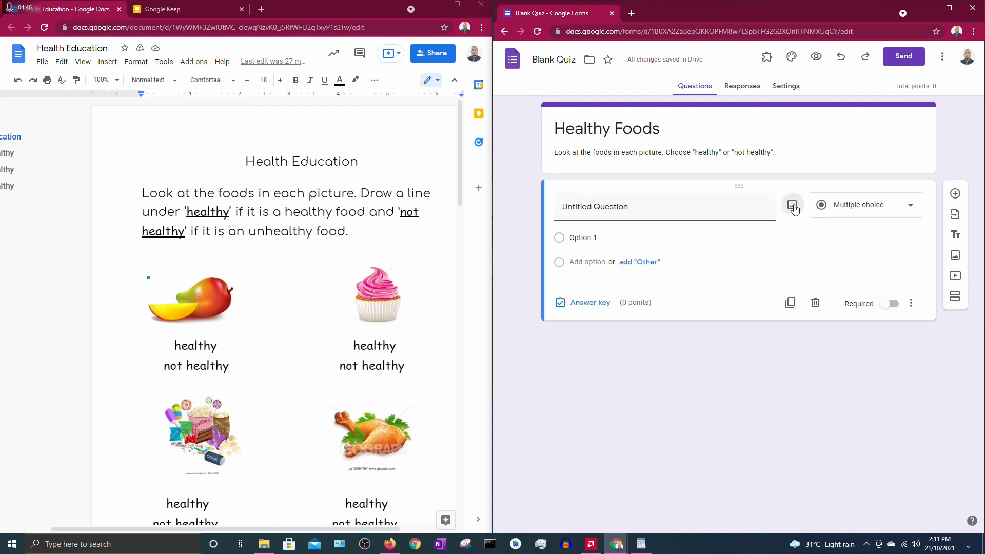
pyautogui.click(565, 209)
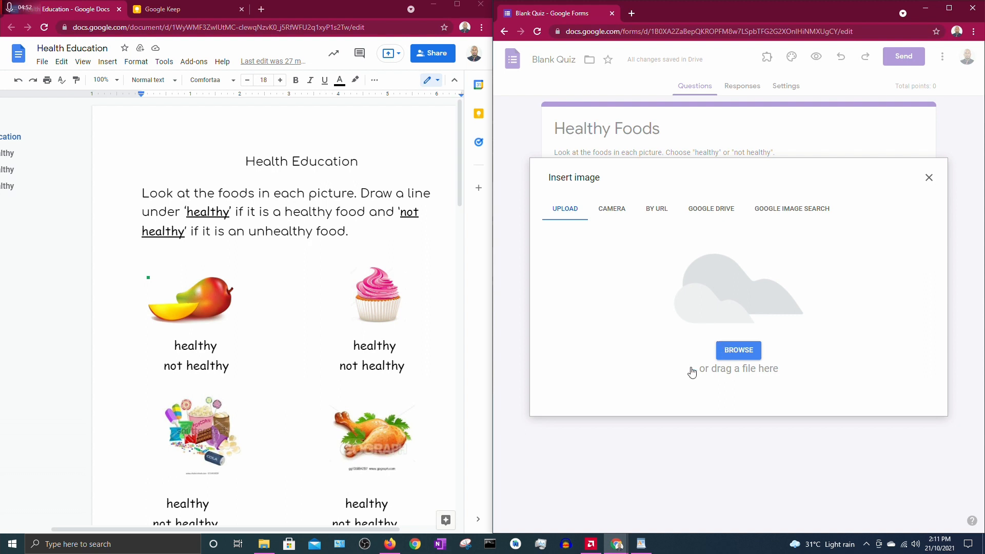
pyautogui.click(266, 550)
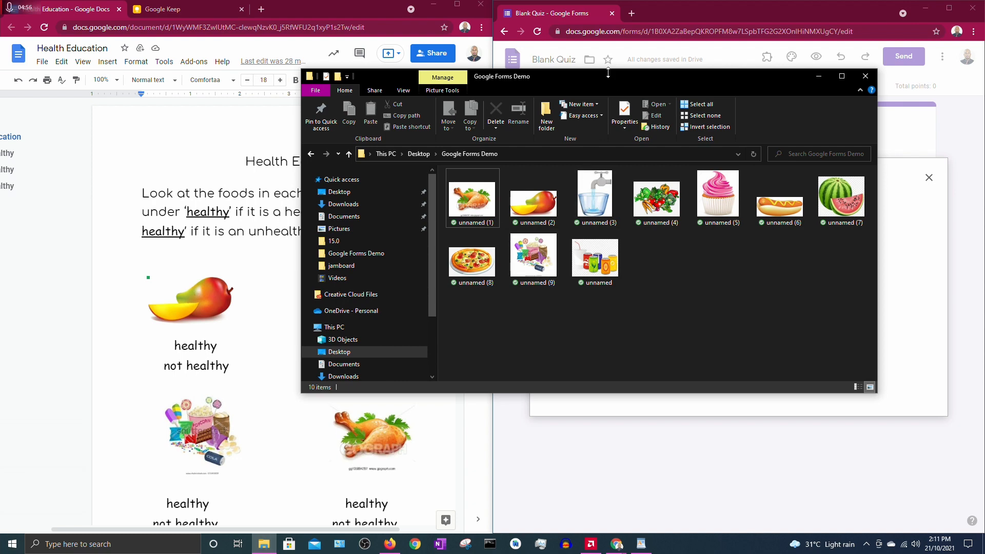
pyautogui.moveTo(605, 89); pyautogui.dragTo(278, 125)
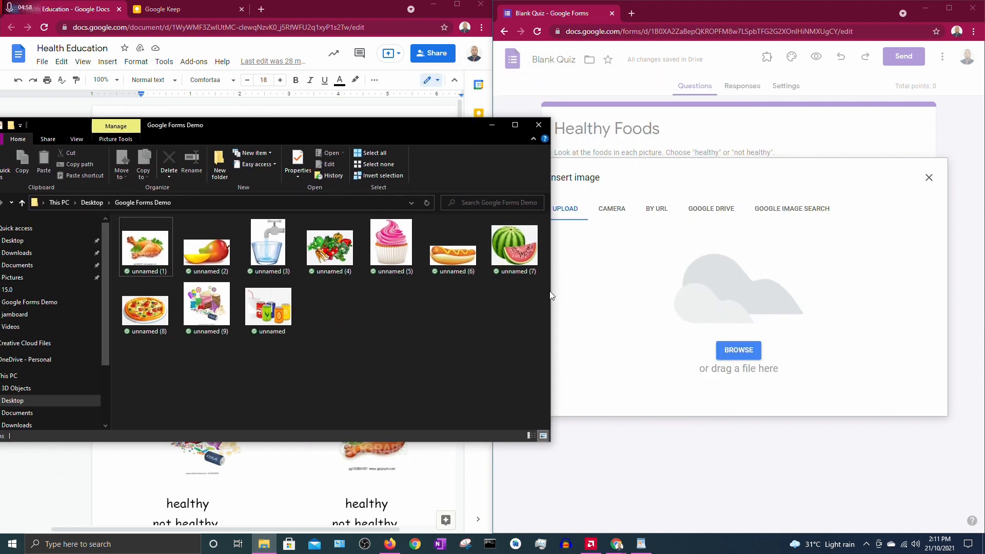
pyautogui.moveTo(548, 310); pyautogui.dragTo(441, 309)
pyautogui.click(445, 344)
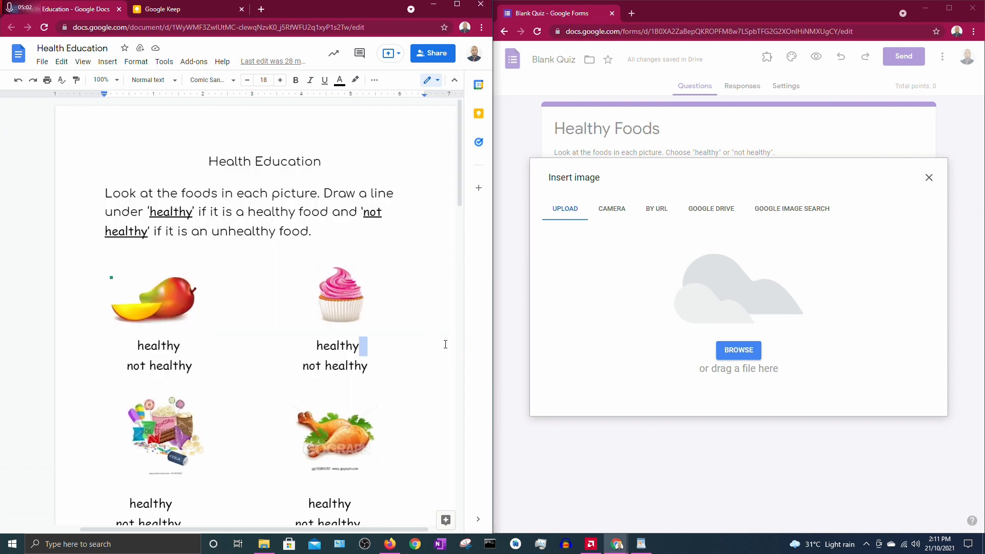
pyautogui.click(264, 544)
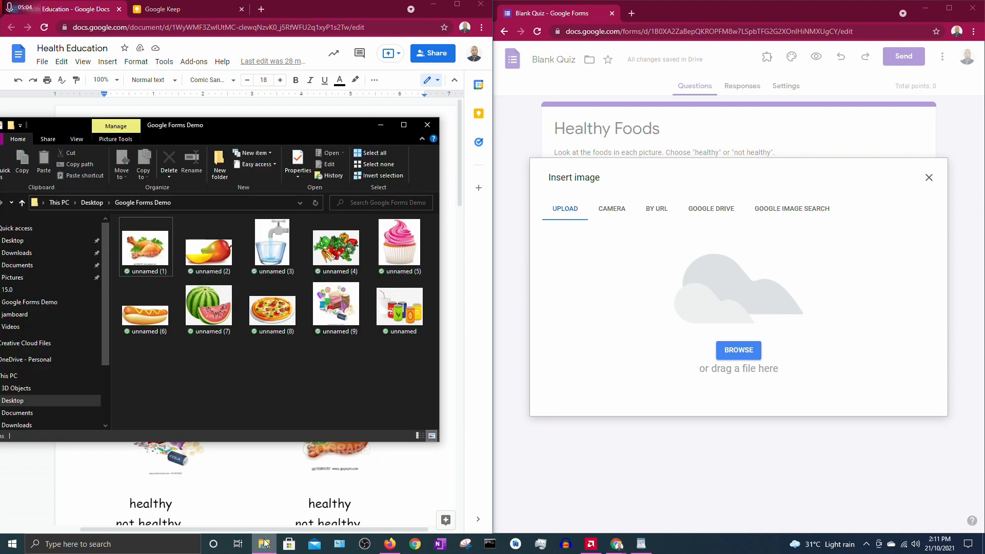
pyautogui.moveTo(201, 250); pyautogui.dragTo(734, 308)
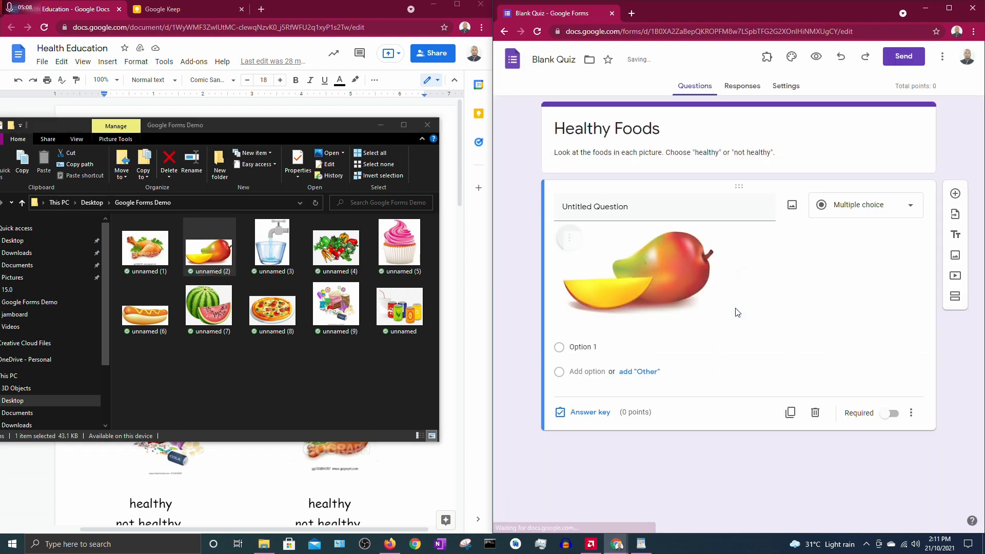
# Step: Give the mango picture question two answer options, "Healthy" and "Not Healthy"
pyautogui.click(597, 347)
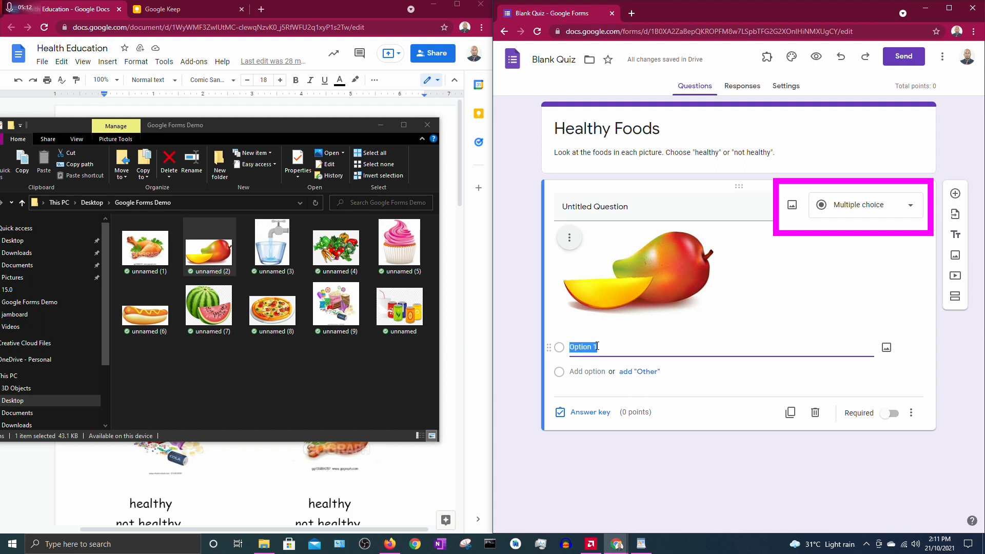
pyautogui.write('Healthy')
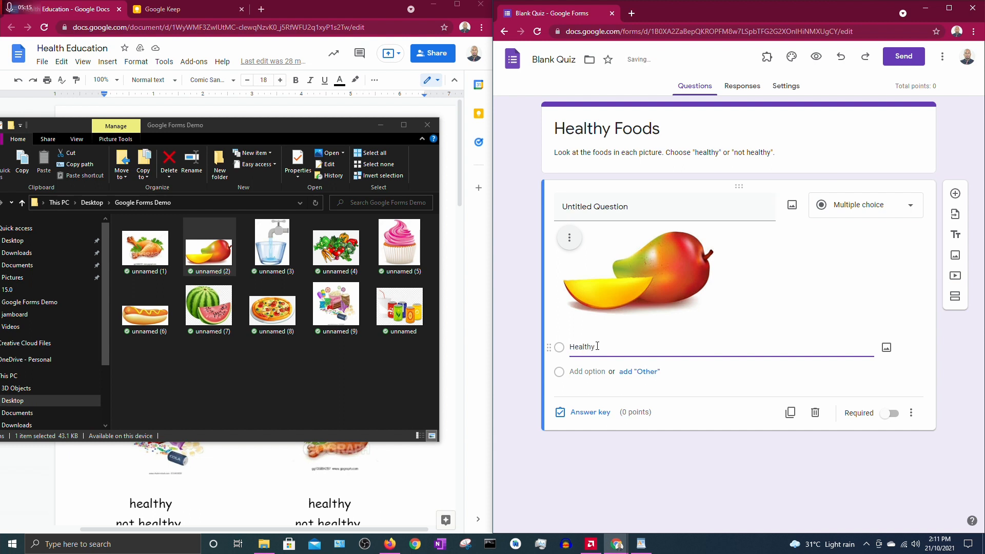
pyautogui.click(595, 371)
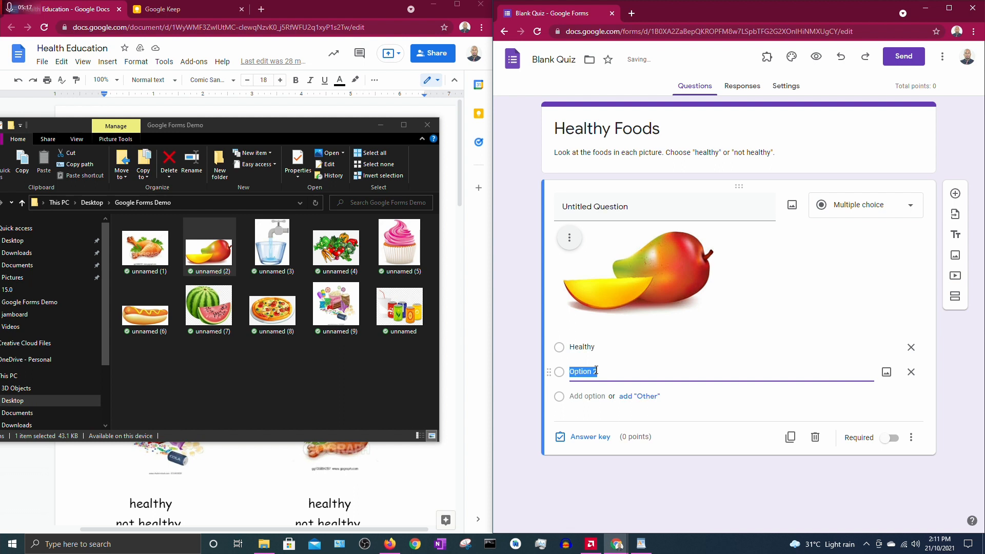
pyautogui.write('Unhe')
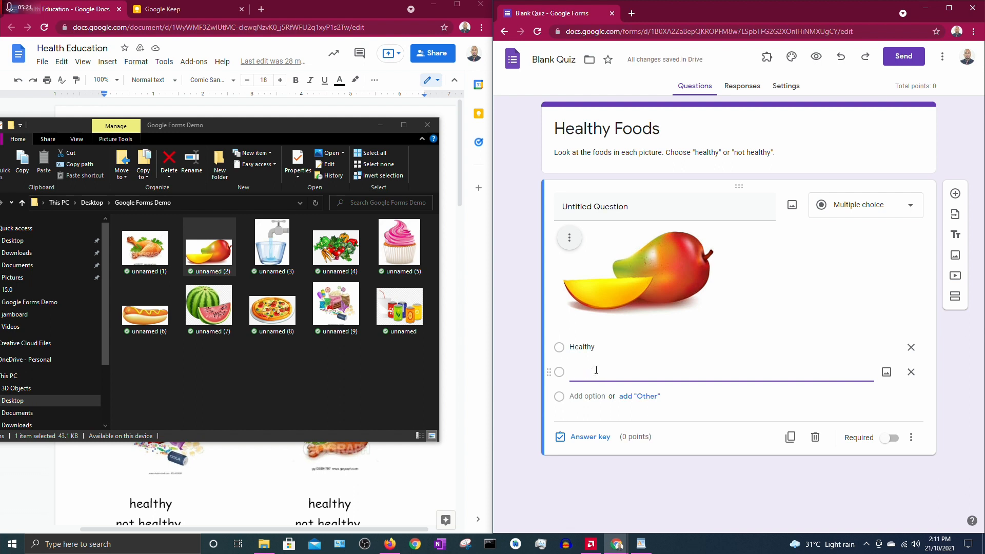
pyautogui.write('t Healthy')
# Step: Set the mango question's answer key to "Healthy" and make it worth 1 point
pyautogui.click(582, 437)
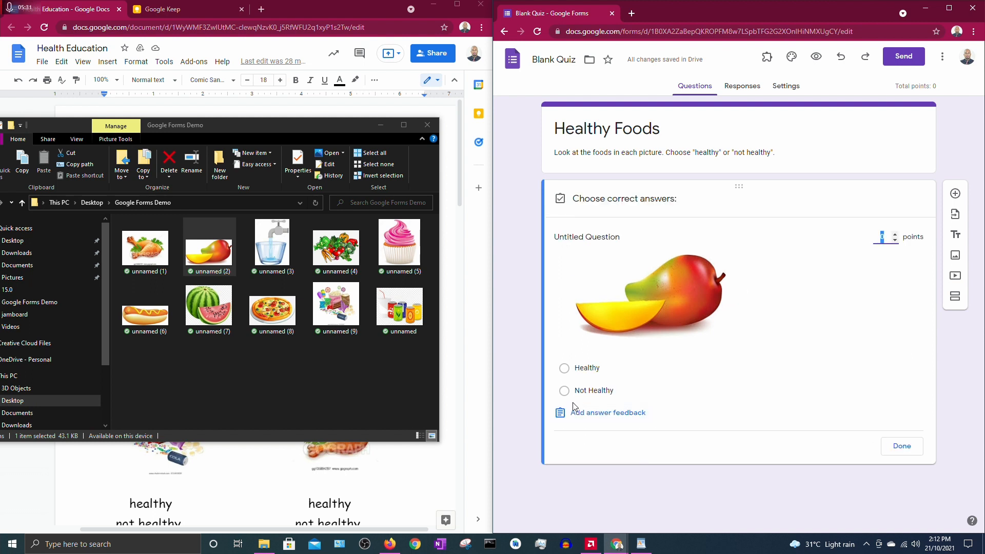
pyautogui.click(563, 369)
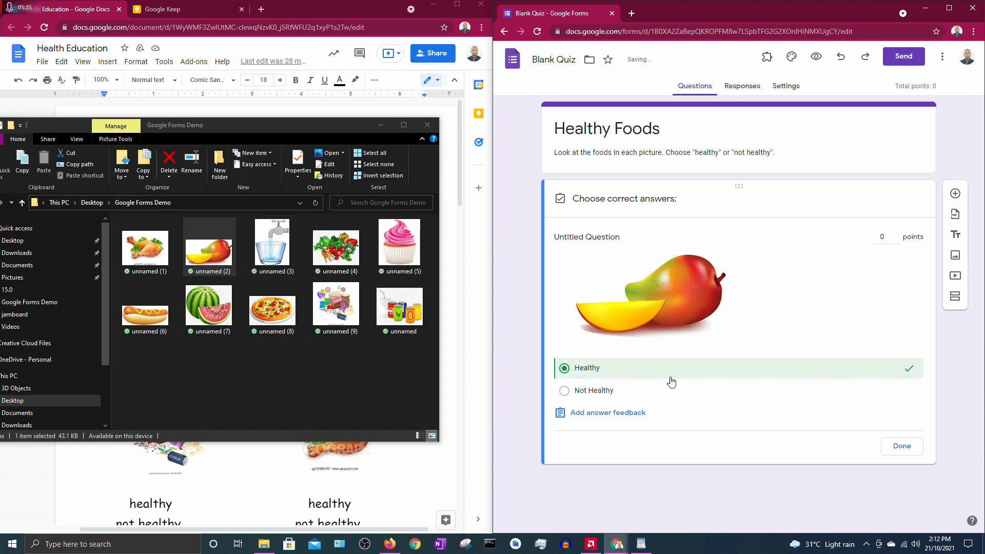
pyautogui.click(895, 234)
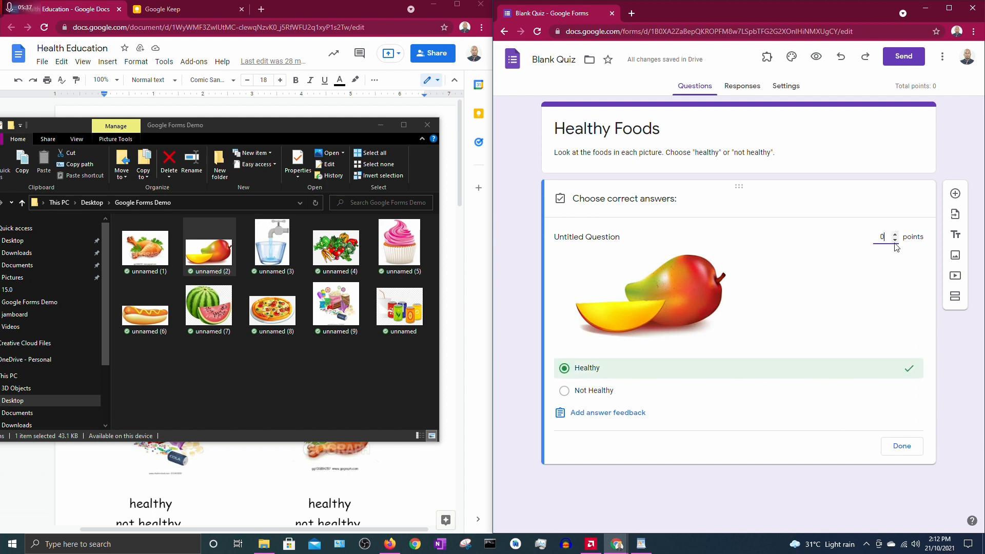
pyautogui.click(901, 447)
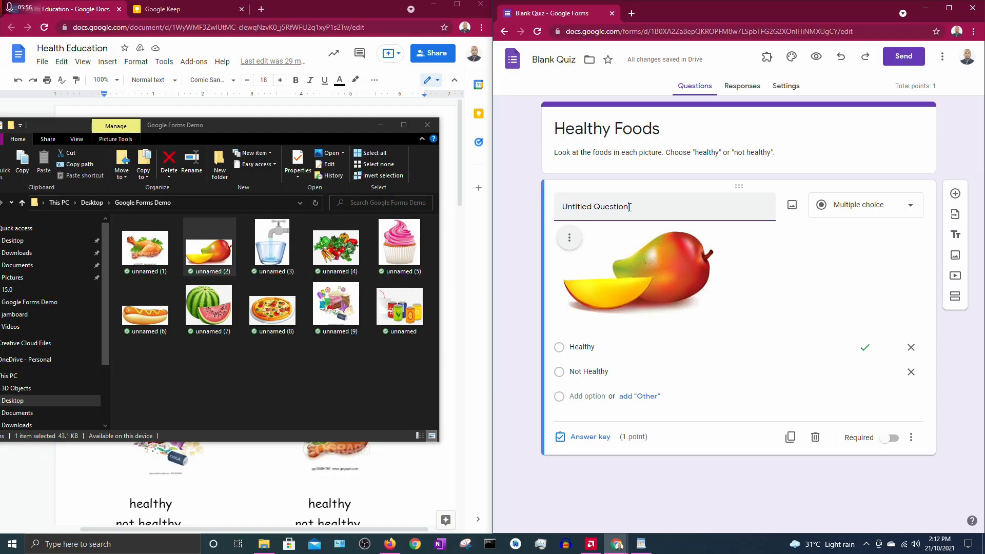
# Step: Title the mango picture question "Peach" and make it required
pyautogui.moveTo(638, 205); pyautogui.dragTo(553, 218)
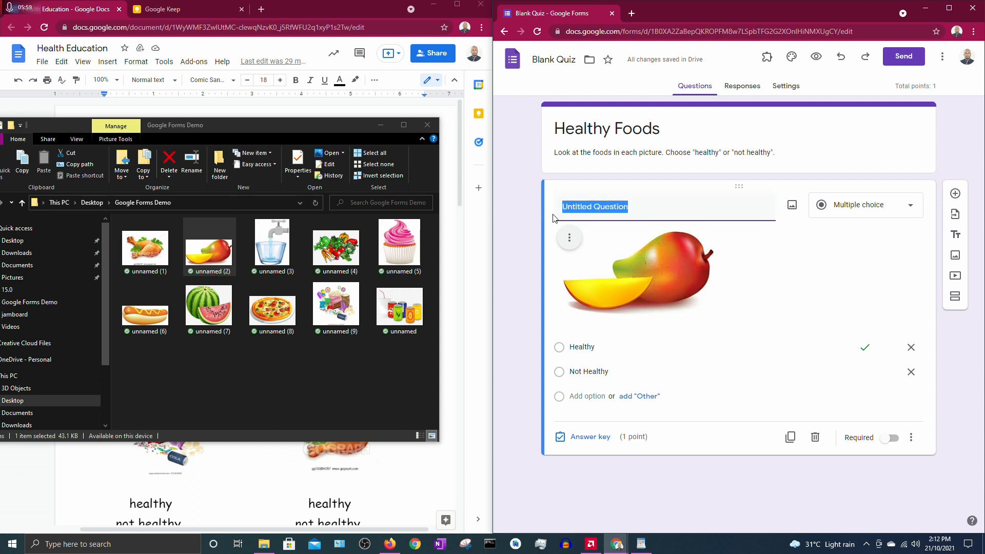
pyautogui.write('Peache')
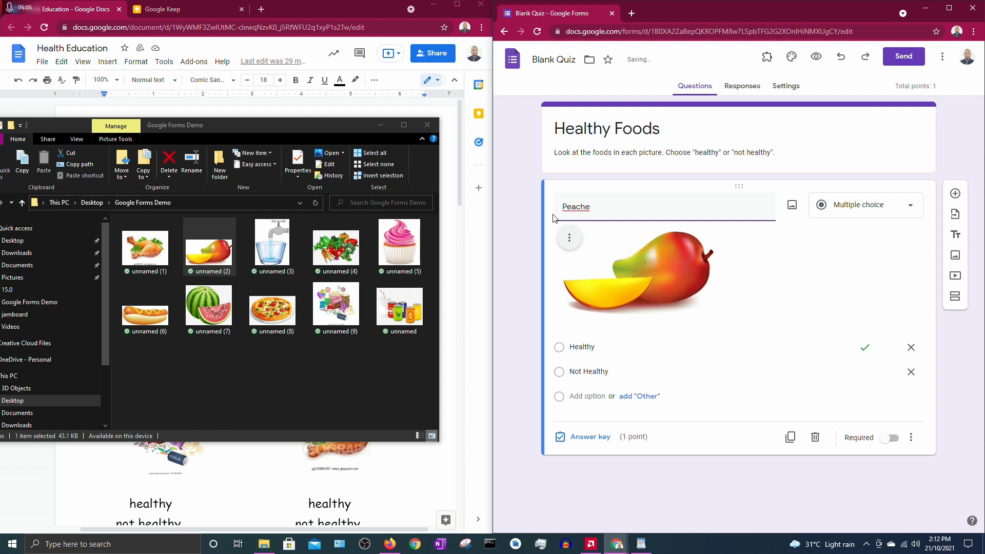
pyautogui.press('BackSpace')
pyautogui.click(511, 279)
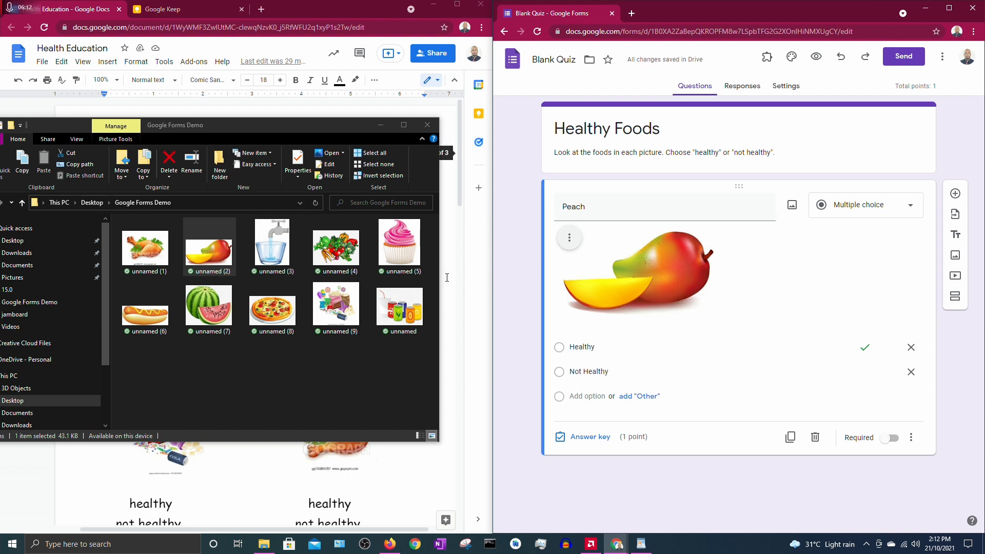
pyautogui.click(442, 149)
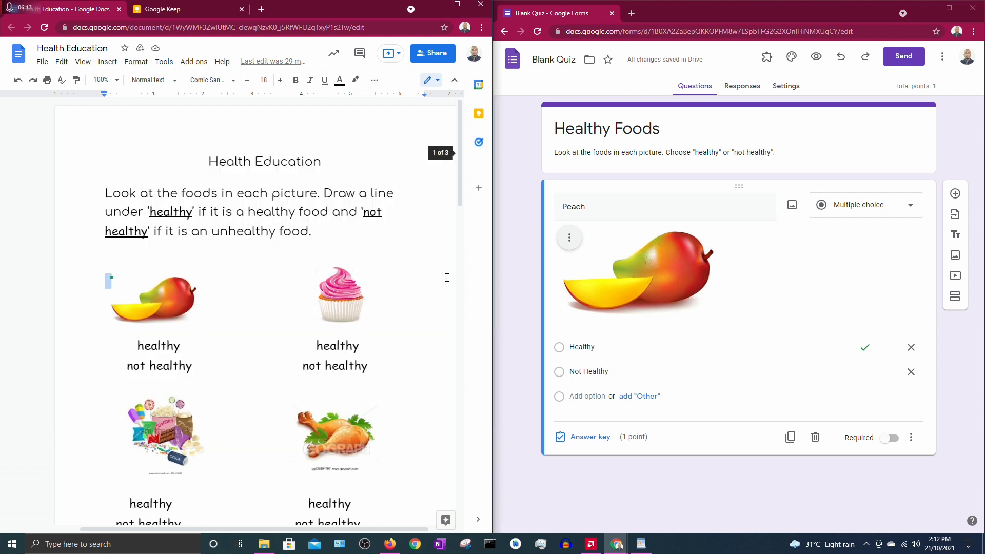
pyautogui.click(887, 441)
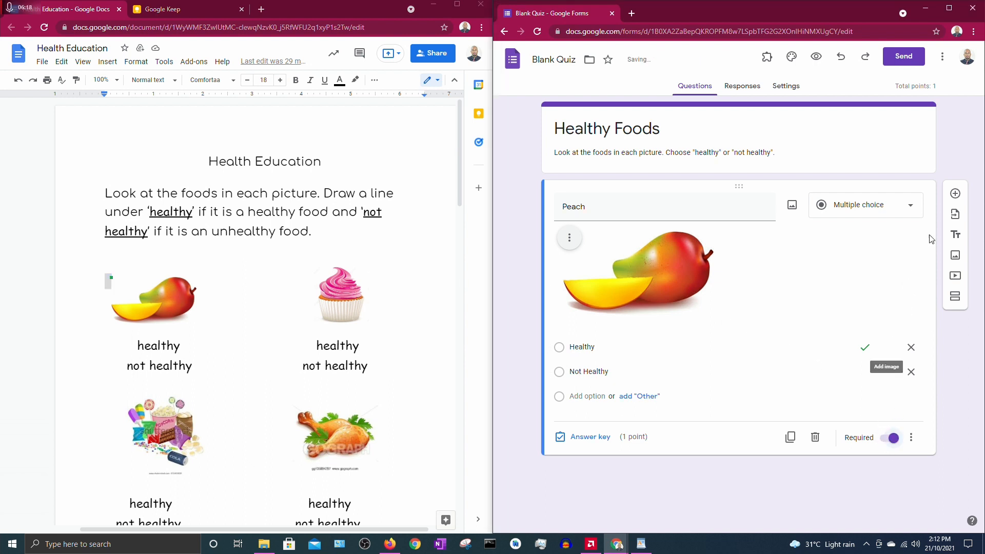
# Step: Add a second question titled "Cupcake" and set its type to multiple choice
pyautogui.click(957, 196)
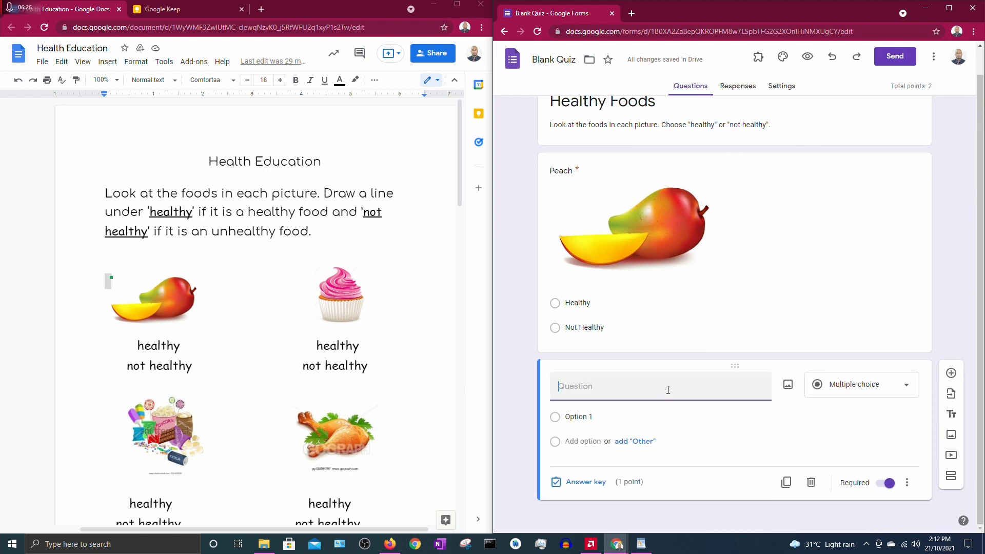
pyautogui.write('Cupcake')
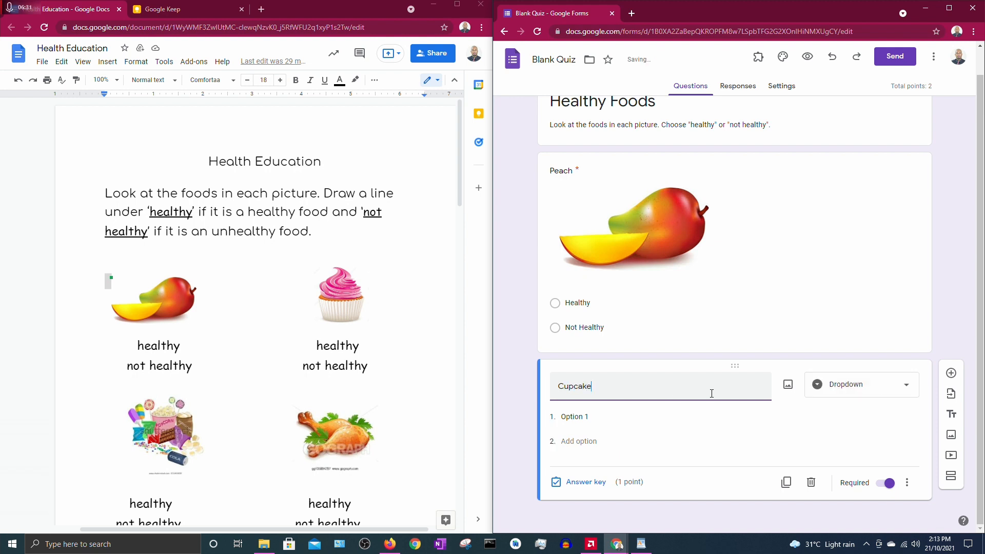
pyautogui.click(908, 389)
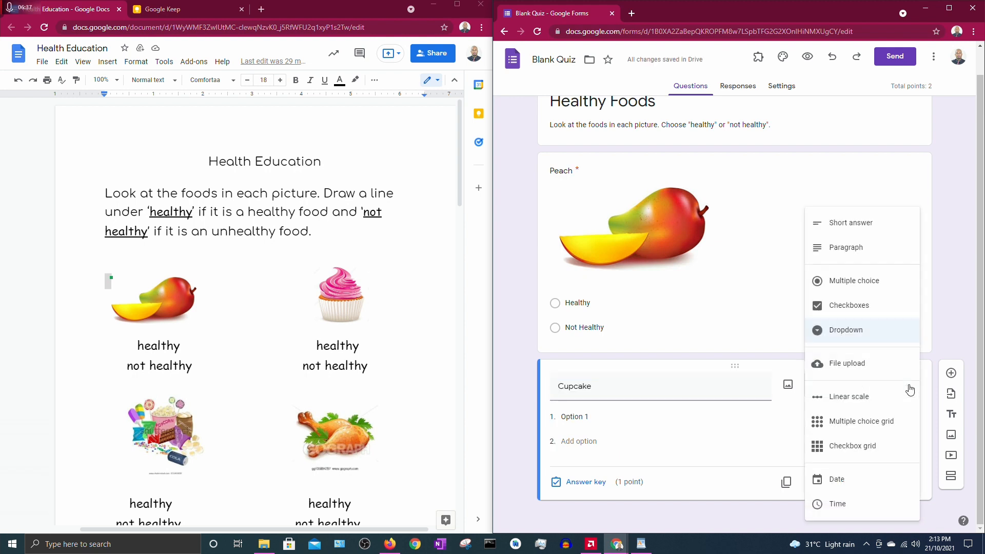
pyautogui.click(867, 281)
# Step: Give the Cupcake question the answer options "Healthy" and "Not Healthy"
pyautogui.click(603, 418)
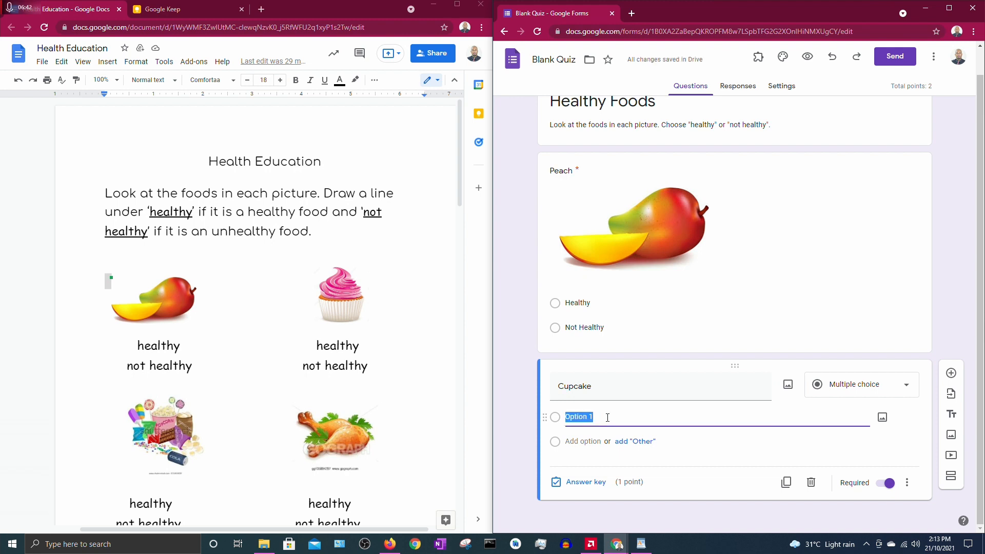
pyautogui.write('Healthy')
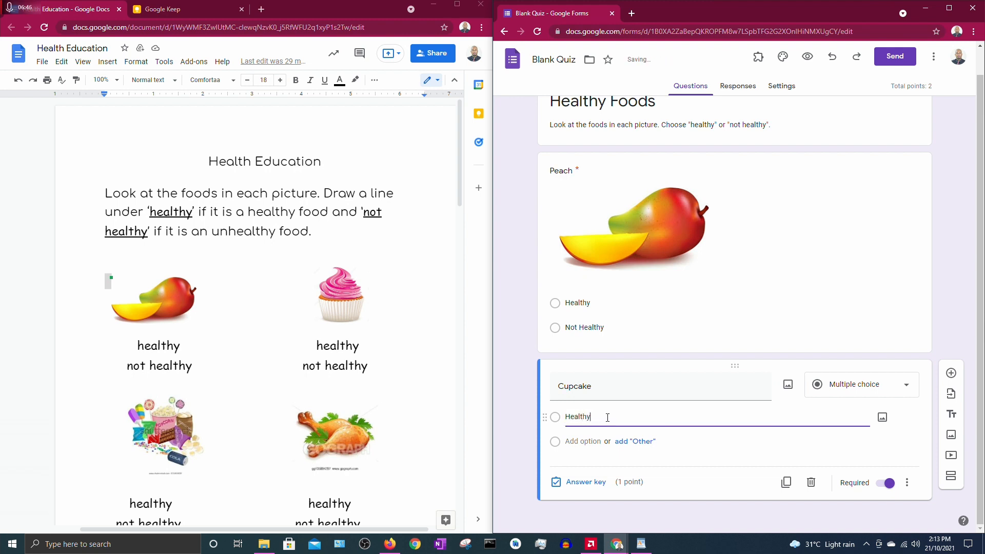
pyautogui.click(583, 442)
pyautogui.write('Not Healthy')
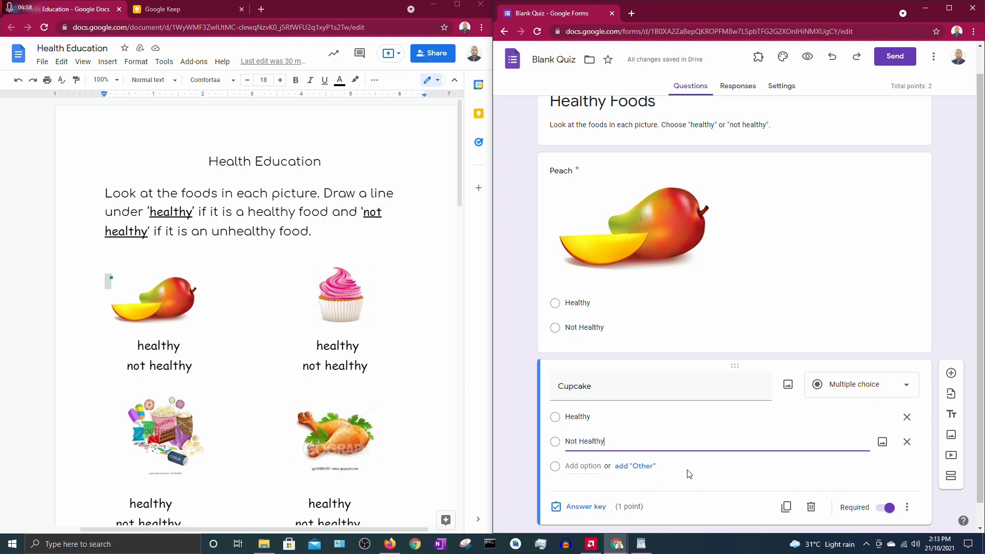
# Step: Duplicate the Cupcake question repeatedly to provide copies for the remaining food pictures in the worksheet
pyautogui.scroll(-1, 697, 442)
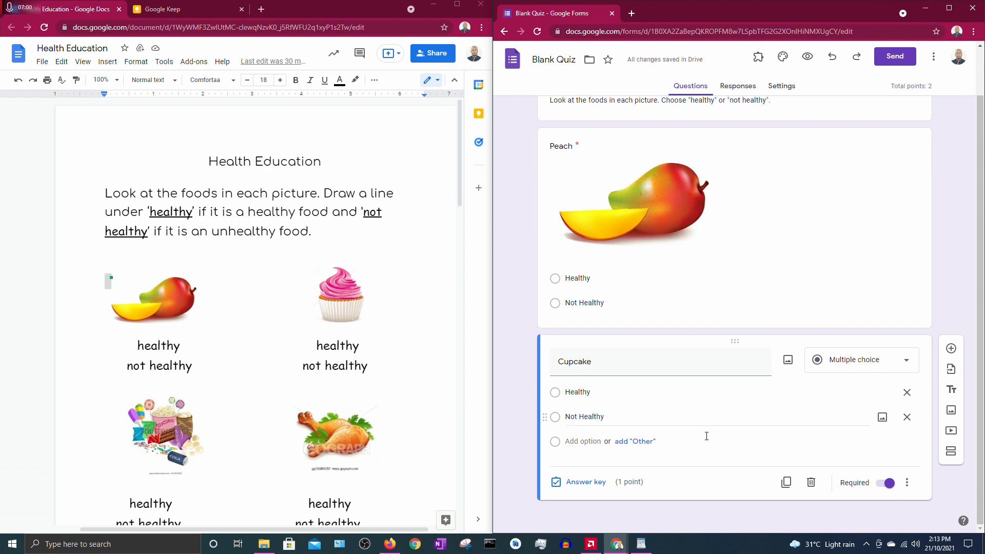
pyautogui.click(786, 483)
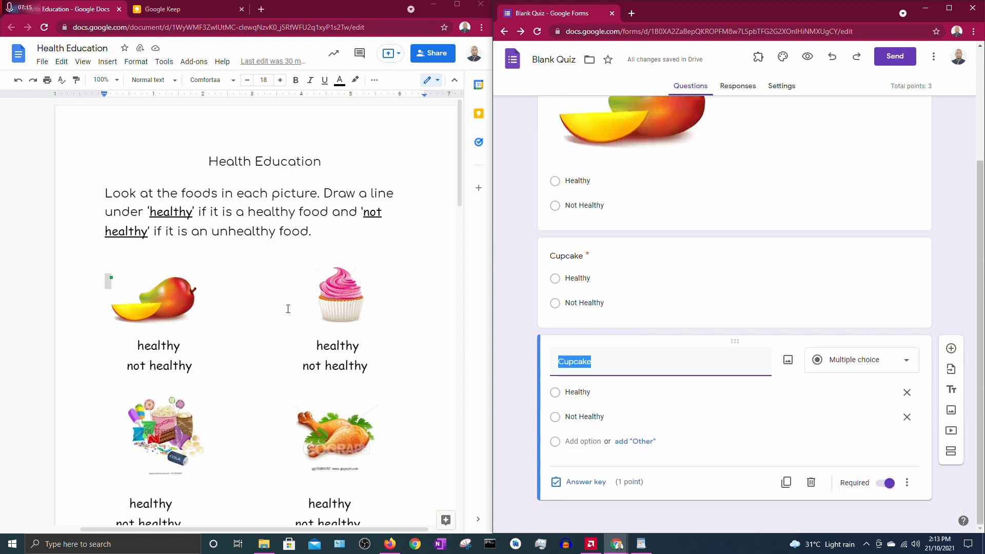
pyautogui.scroll(-15, 340, 317)
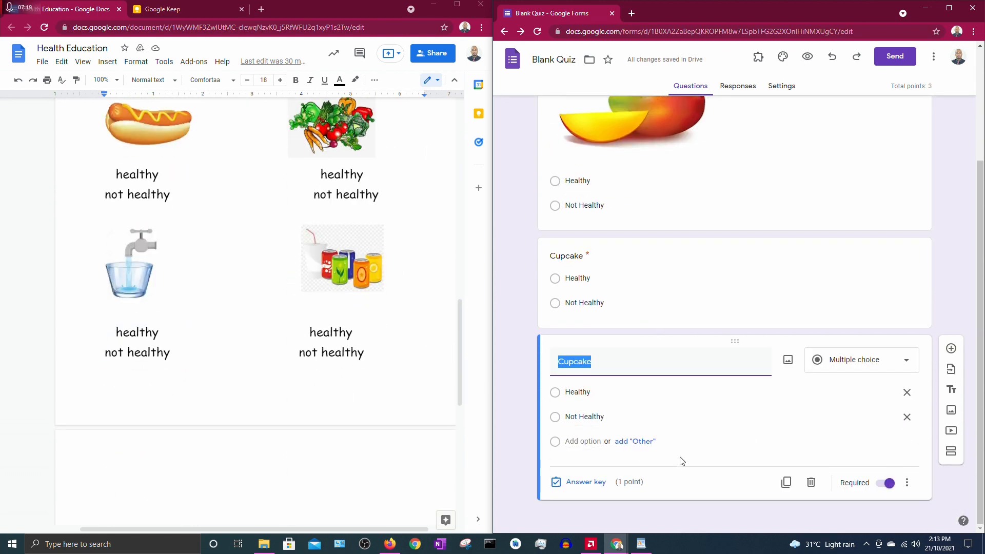
pyautogui.click(786, 482)
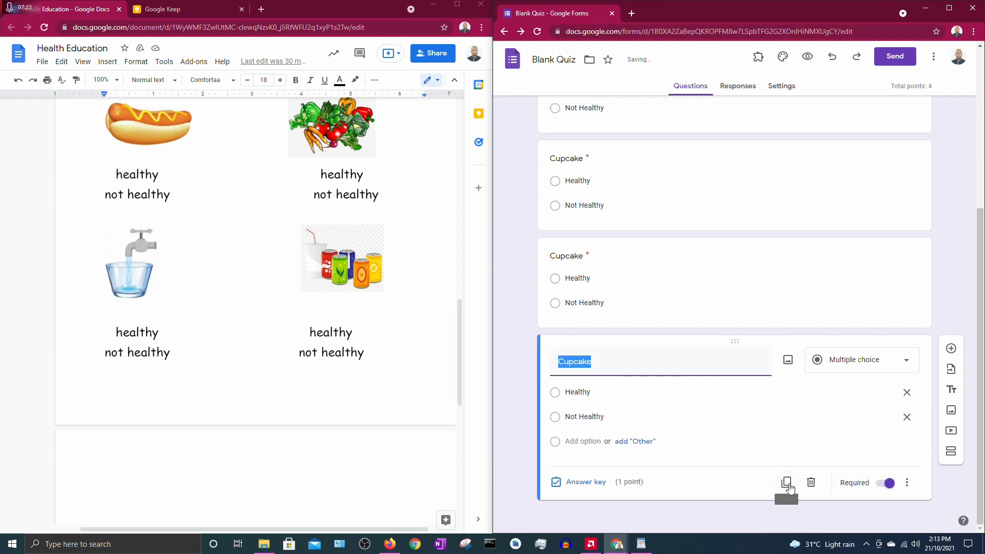
pyautogui.click(786, 483)
pyautogui.click(786, 482)
pyautogui.click(786, 482)
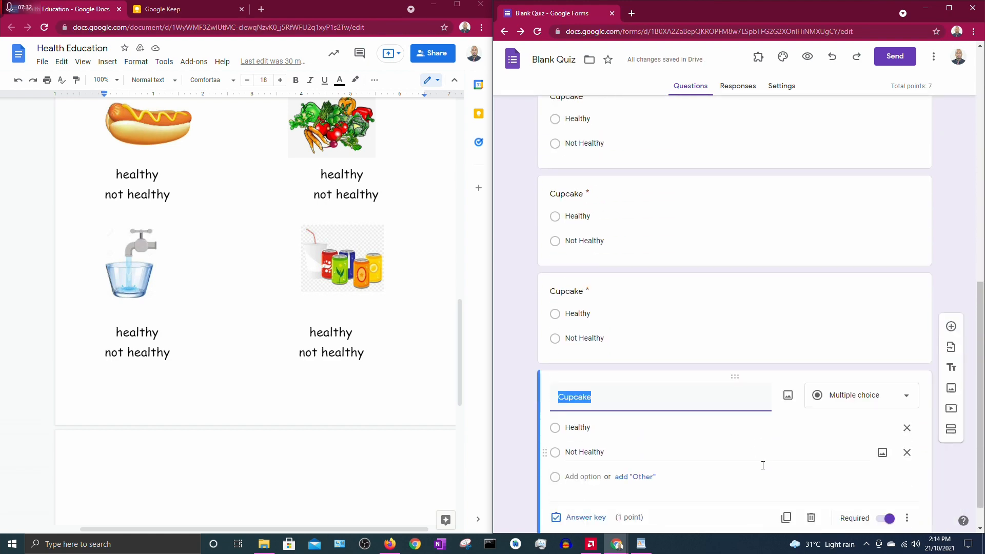
pyautogui.click(787, 483)
pyautogui.click(786, 482)
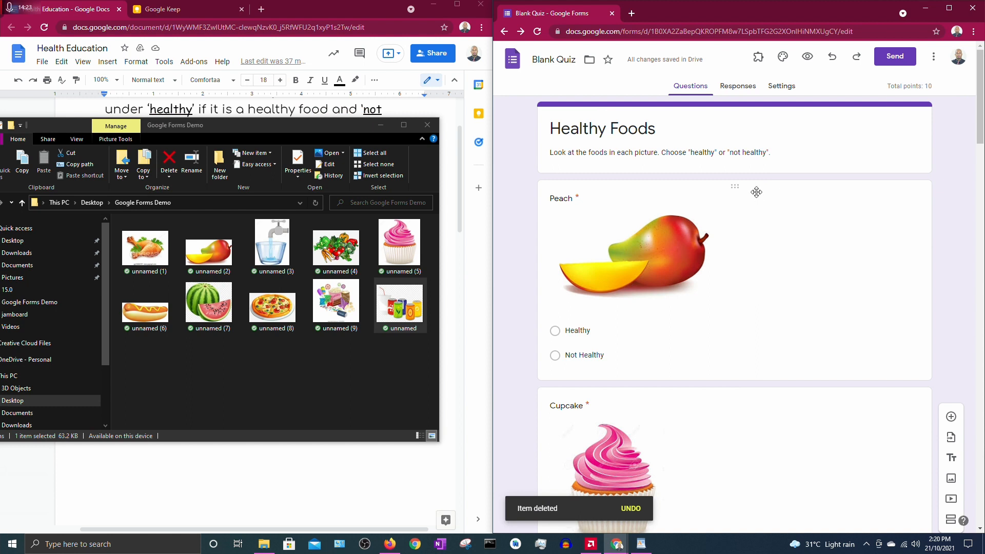
# Step: Open the preview of the Healthy Foods quiz and look over its first picture questions
pyautogui.click(809, 57)
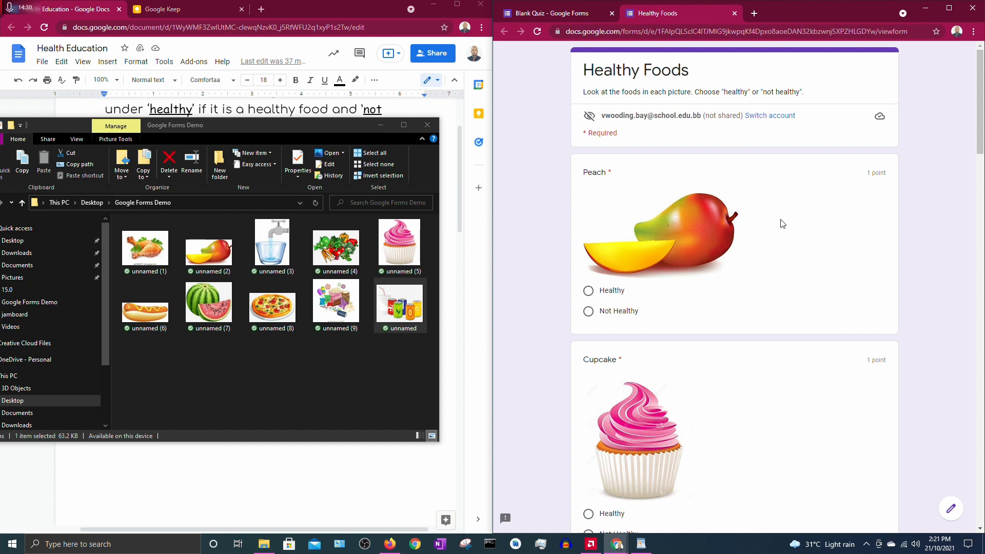
pyautogui.scroll(-4, 782, 225)
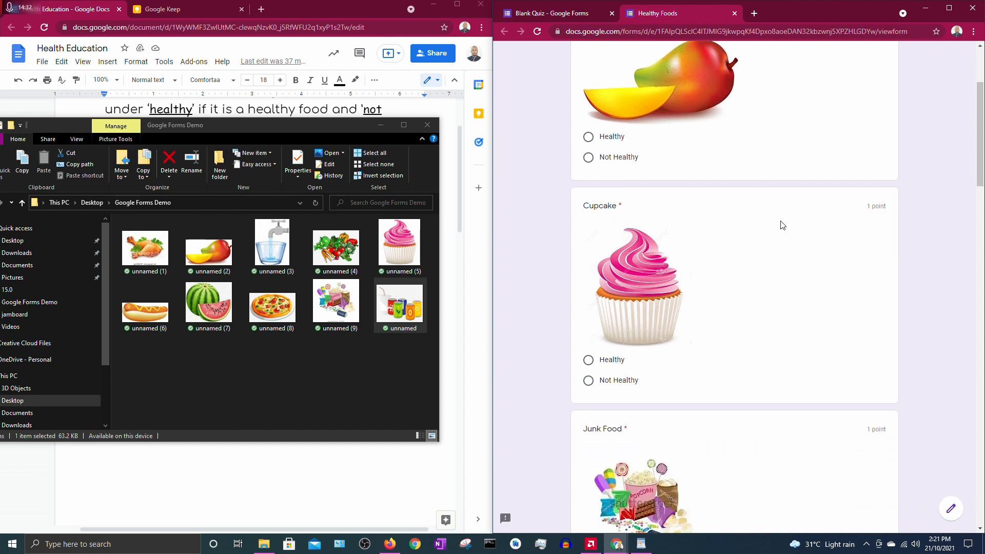
pyautogui.scroll(-4, 782, 227)
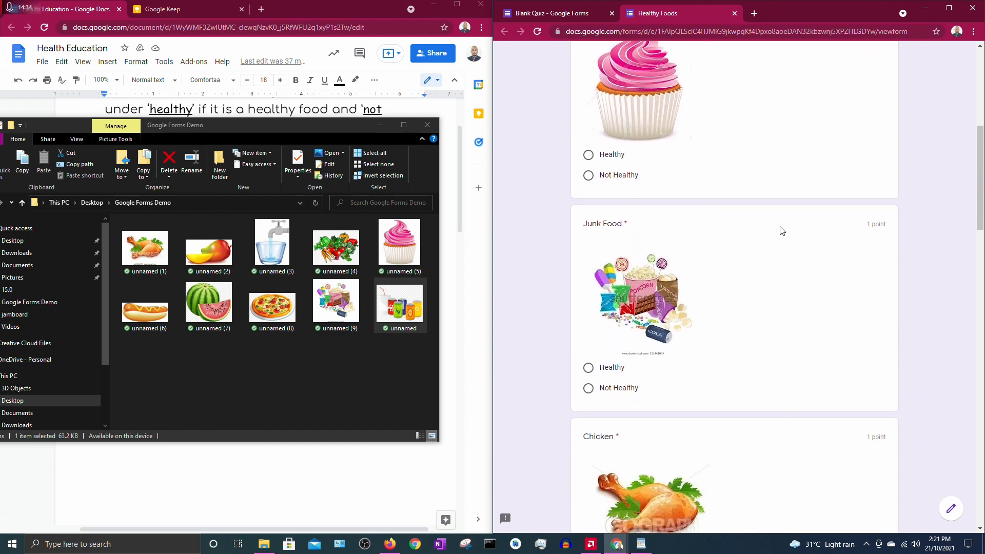
pyautogui.scroll(-1, 783, 231)
pyautogui.scroll(10, 780, 233)
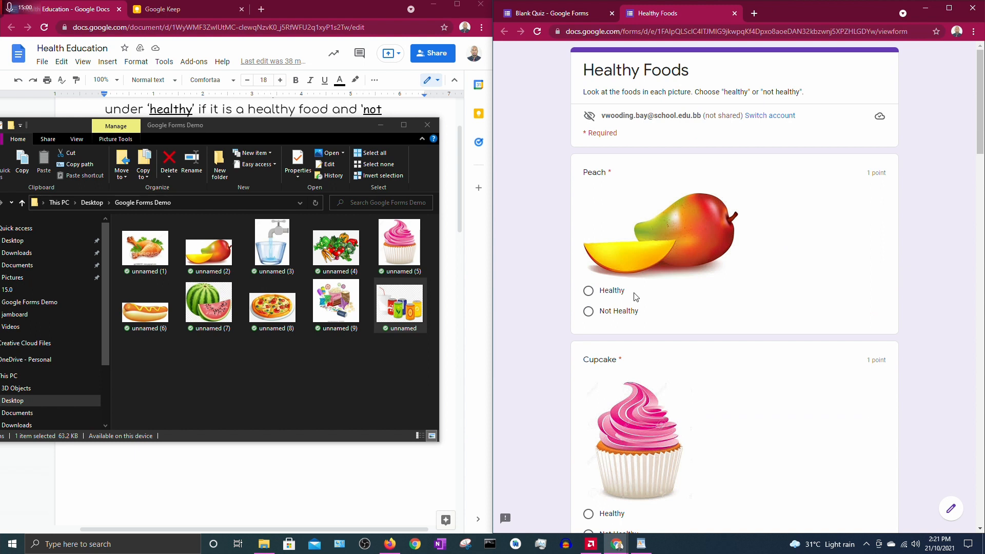
# Step: In the quiz preview, answer Peach as "Healthy" and both Cupcake and Junk Food as "Not Healthy"
pyautogui.click(588, 291)
pyautogui.scroll(-4, 696, 331)
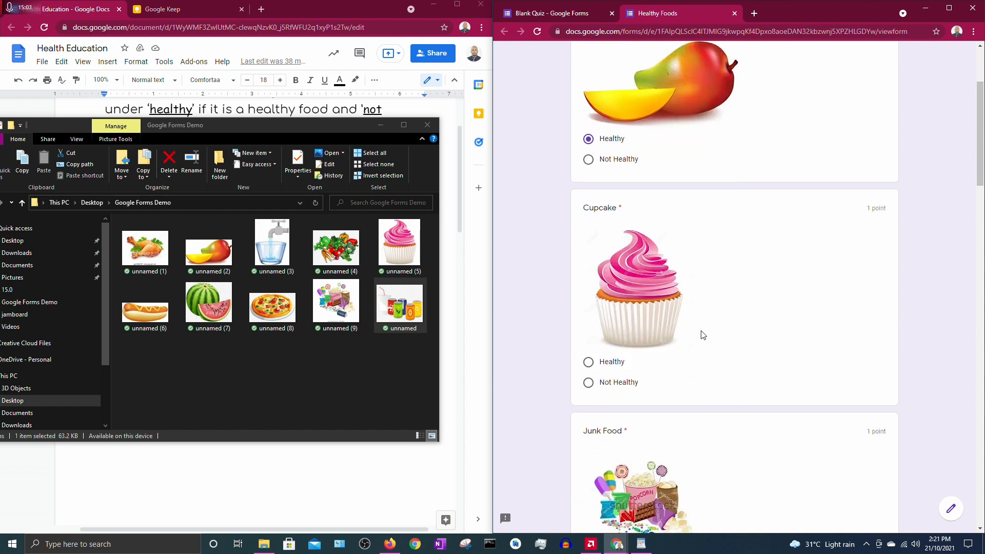
pyautogui.click(588, 329)
pyautogui.scroll(-3, 719, 329)
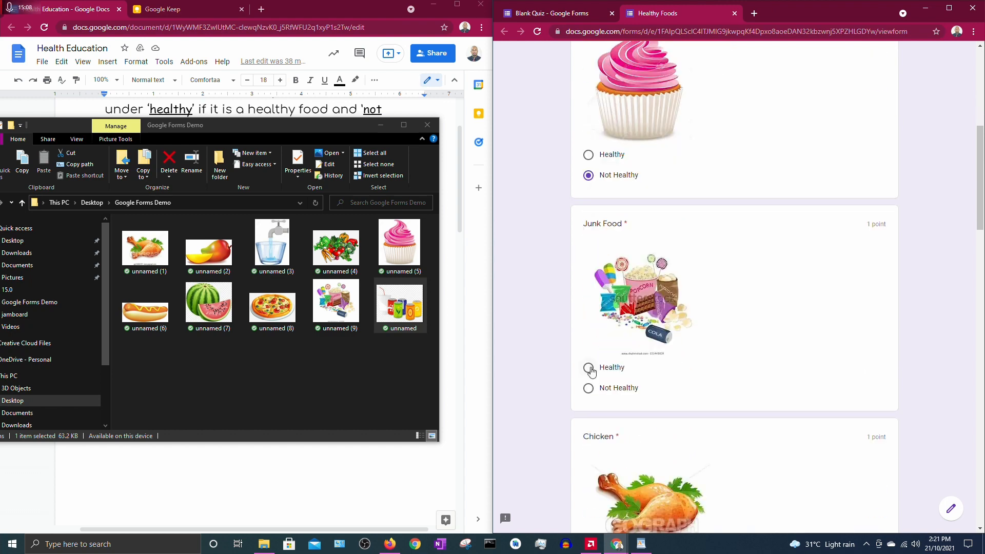
pyautogui.click(588, 388)
pyautogui.scroll(-4, 664, 381)
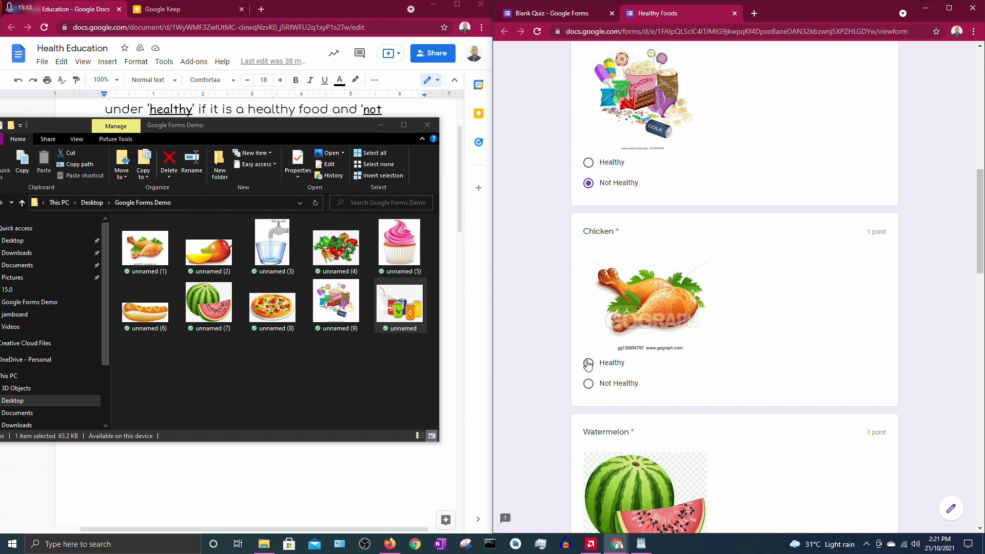
# Step: Answer Chicken and Watermelon as "Healthy", and Pizza and Hot Dog as "Not Healthy" in the quiz preview
pyautogui.click(588, 363)
pyautogui.scroll(-4, 588, 367)
pyautogui.click(588, 368)
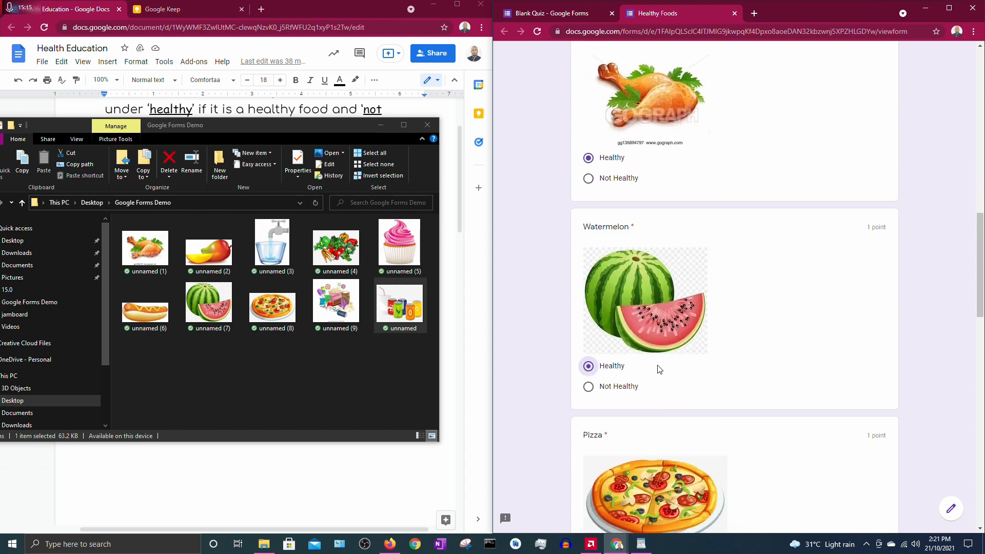
pyautogui.scroll(-4, 659, 369)
pyautogui.click(589, 376)
pyautogui.scroll(-4, 684, 369)
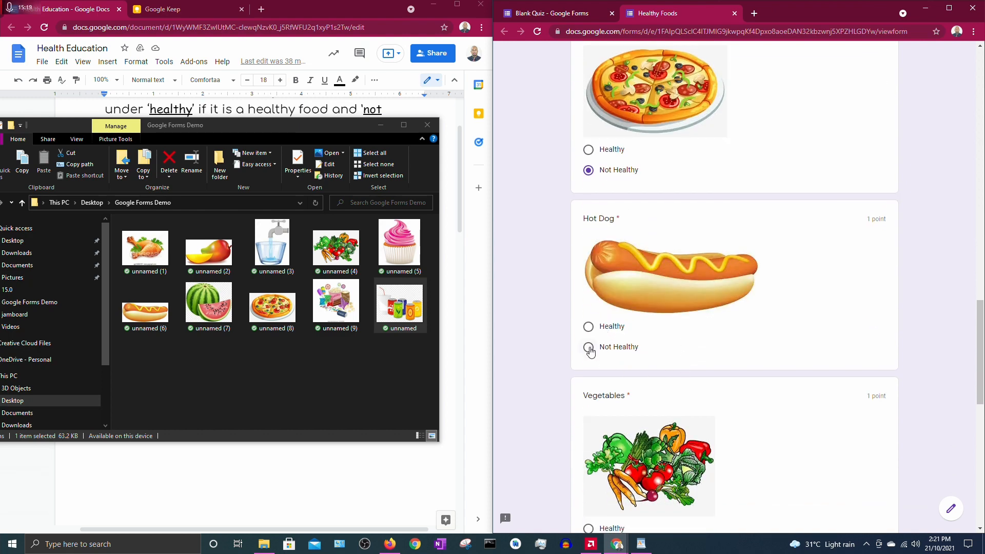
pyautogui.click(590, 349)
pyautogui.scroll(-5, 595, 349)
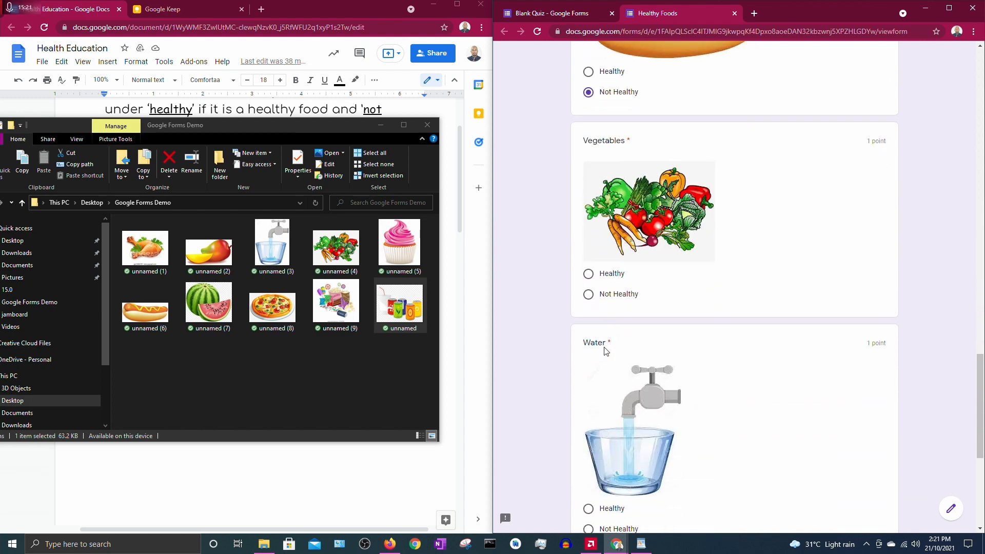
# Step: Answer Vegetables and Water as "Healthy" and Sweet Drinks as "Not Healthy" in the preview, and submit the quiz to view its score
pyautogui.click(590, 274)
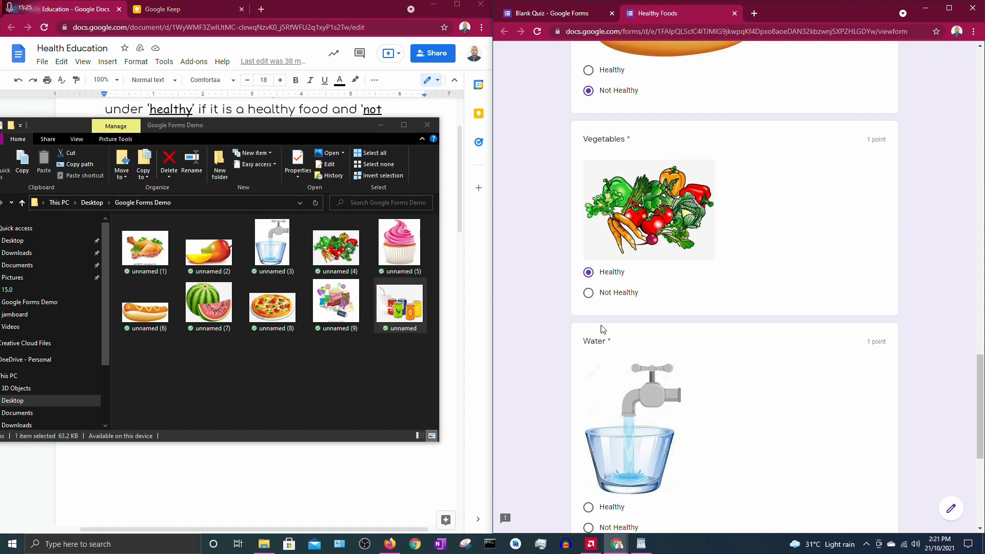
pyautogui.scroll(-3, 604, 349)
pyautogui.click(590, 354)
pyautogui.scroll(-3, 595, 359)
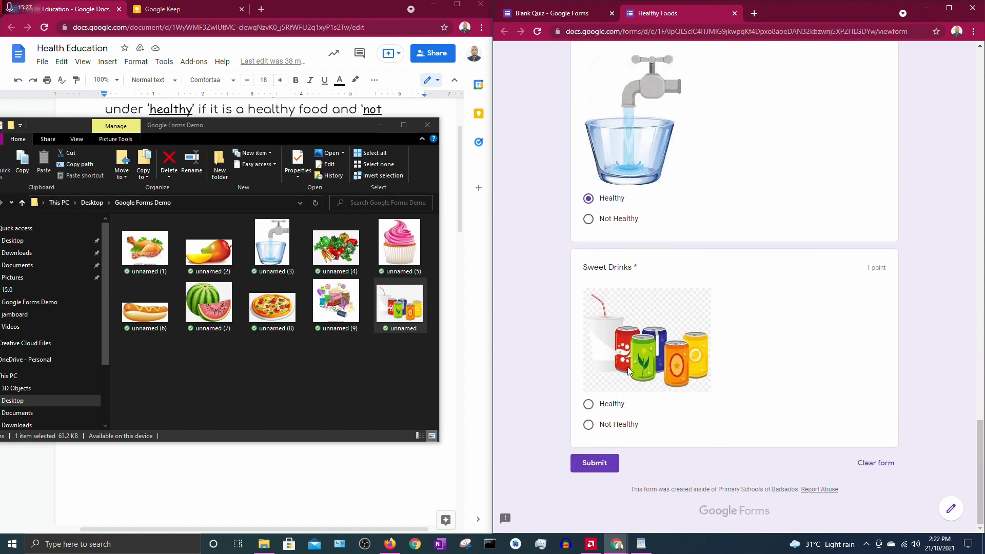
pyautogui.click(588, 425)
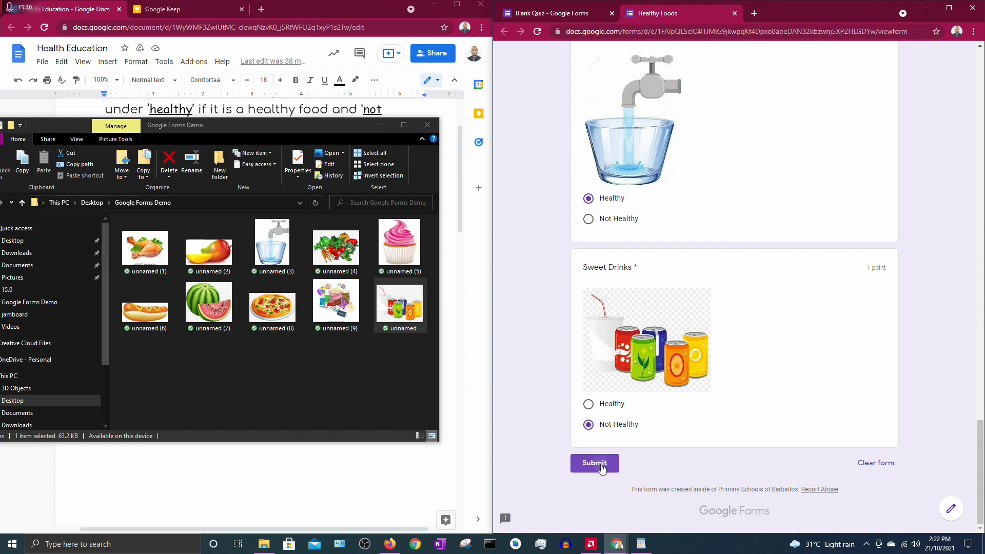
pyautogui.click(602, 468)
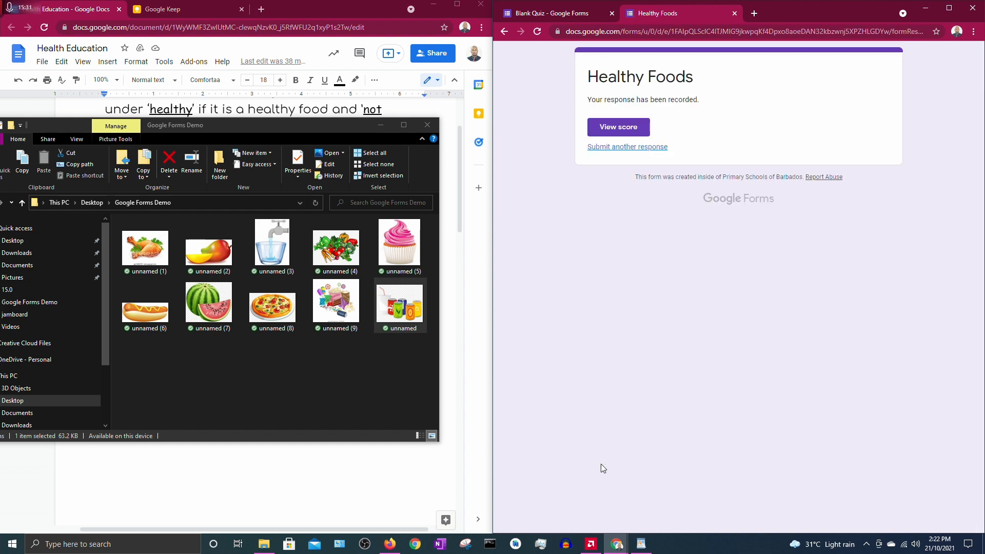
pyautogui.click(617, 131)
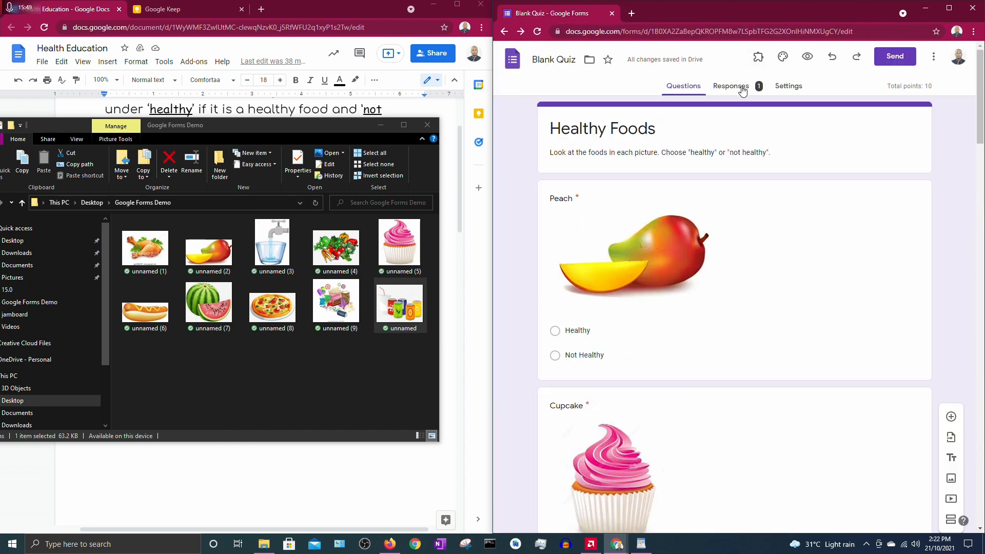
# Step: Delete all responses recorded for the quiz in the form editor
pyautogui.click(742, 89)
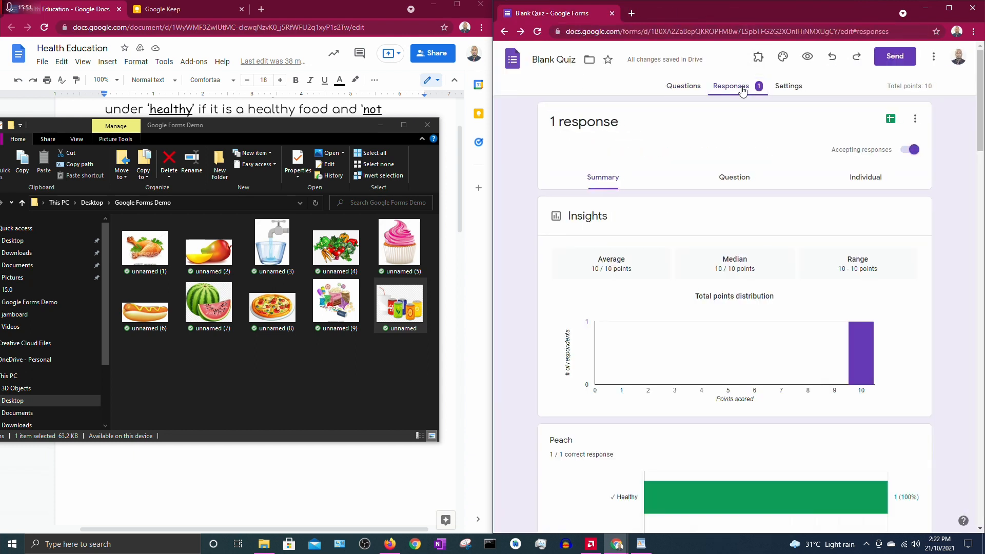
pyautogui.click(916, 120)
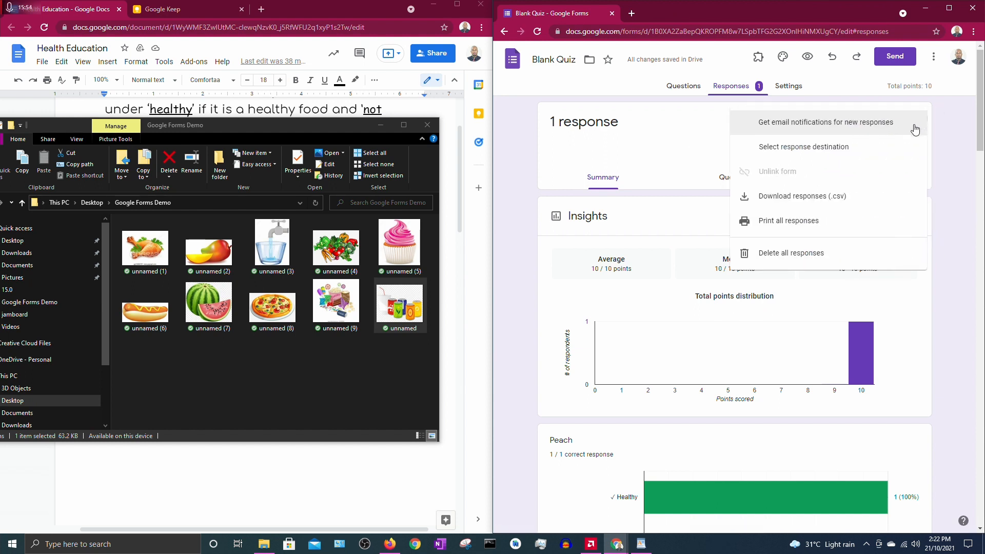
pyautogui.click(847, 255)
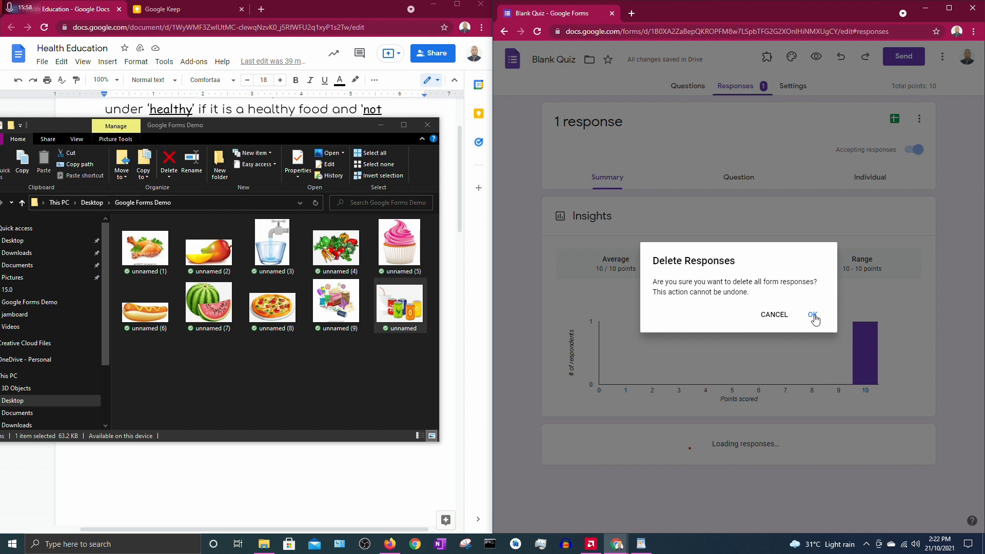
pyautogui.click(814, 317)
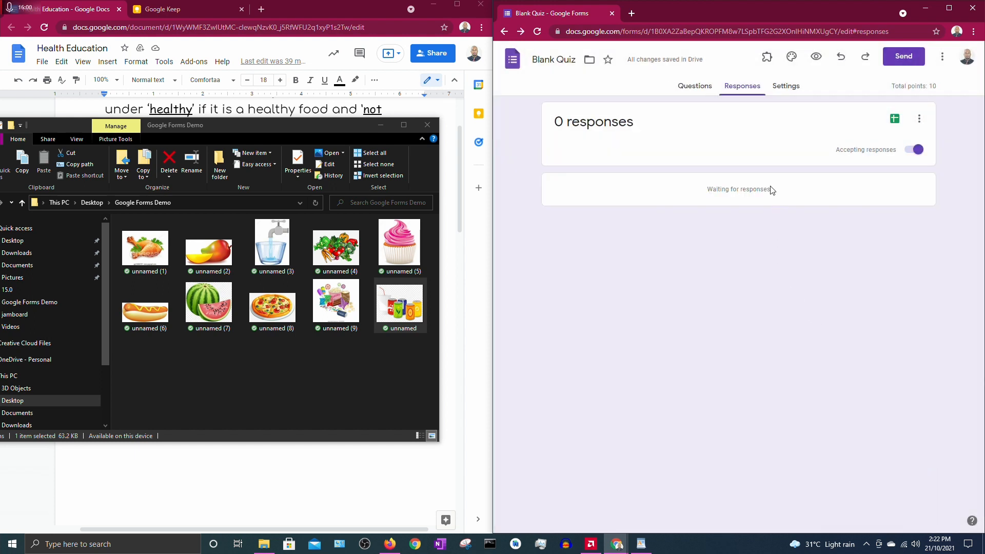
# Step: Return to the quiz questions and rename the form file as "Healthy Foods"
pyautogui.click(694, 85)
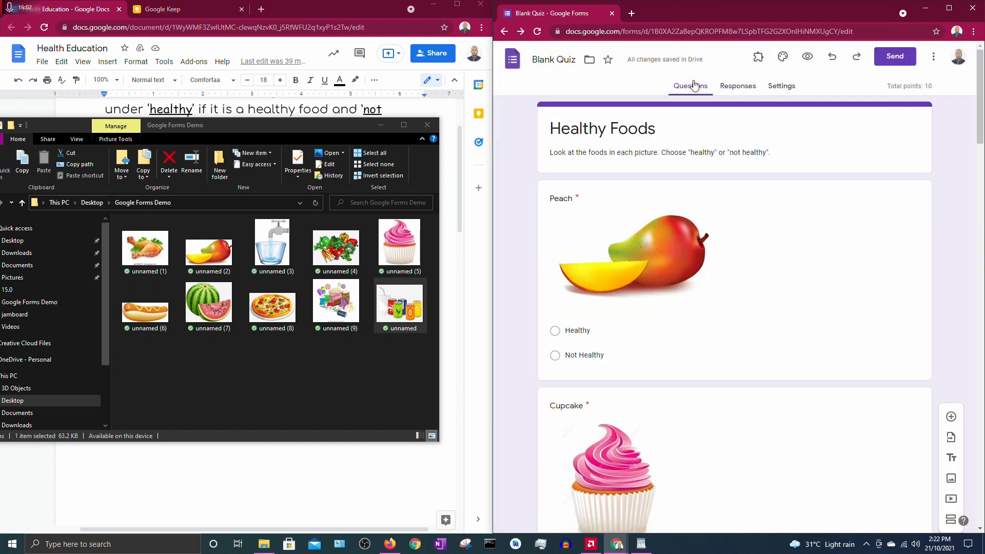
pyautogui.click(557, 60)
pyautogui.hotkey('ctrl', 'a')
pyautogui.write('H')
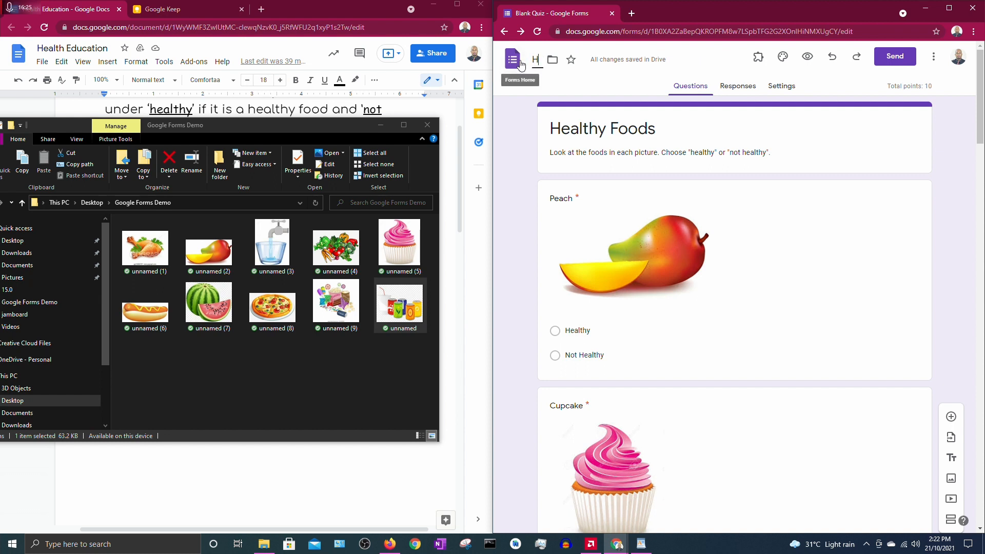
pyautogui.write('ealth')
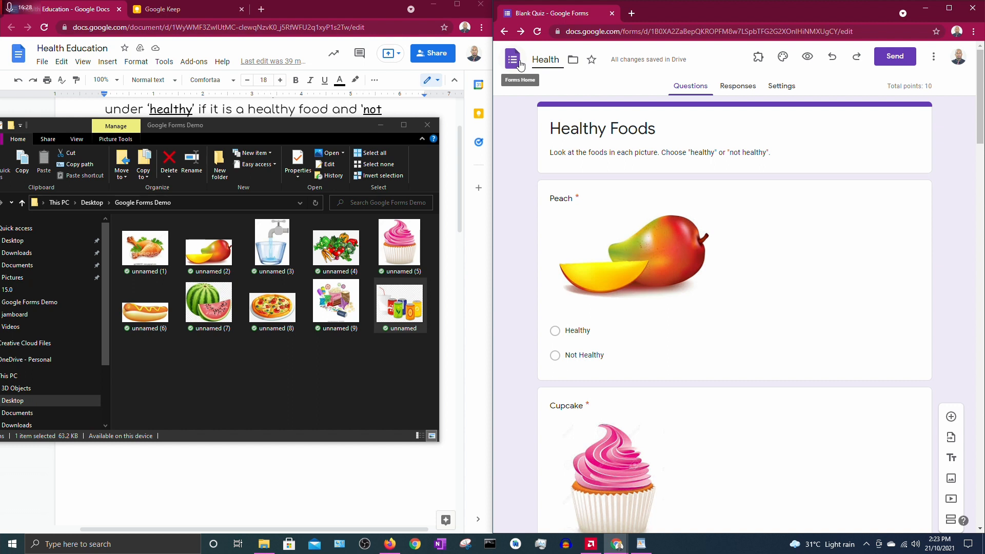
pyautogui.write('y Foods')
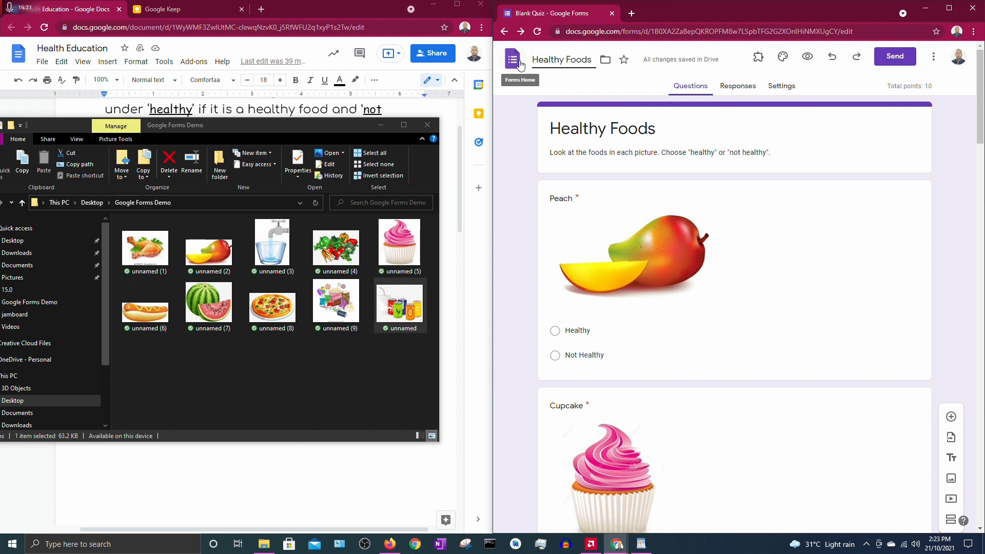
pyautogui.click(586, 87)
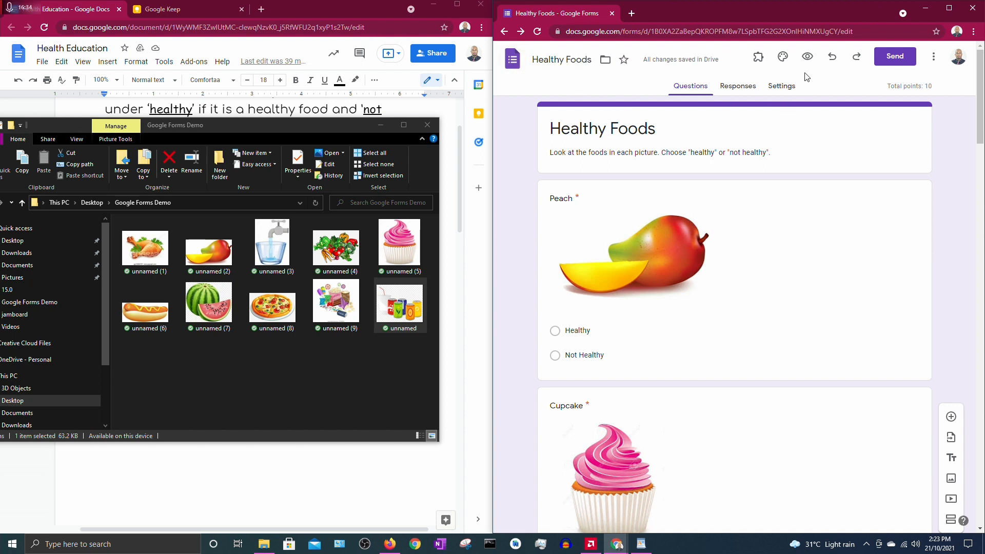
# Step: Insert the illustrated fruit picture with grapes and watermelon from the "Food and dining" themes as the form's header image
pyautogui.click(782, 58)
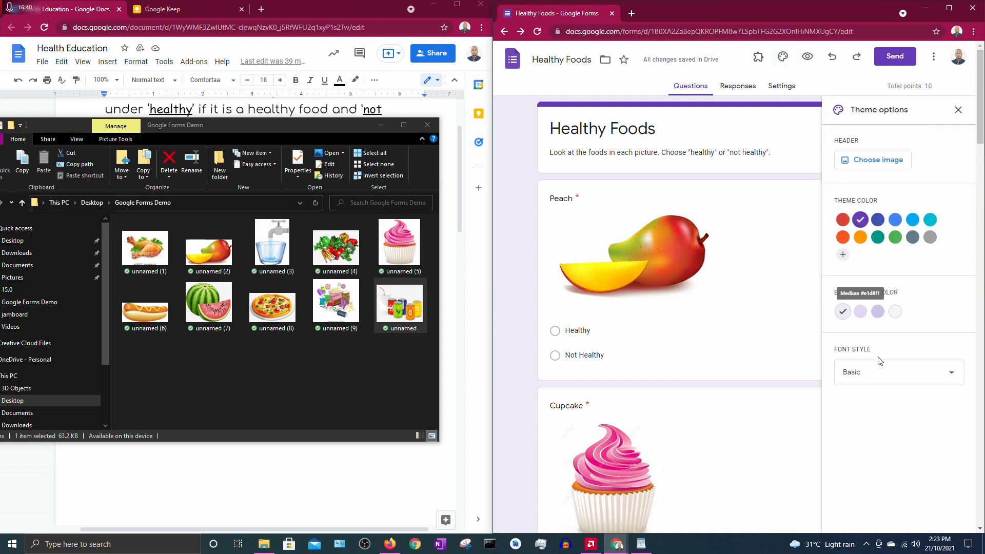
pyautogui.click(878, 160)
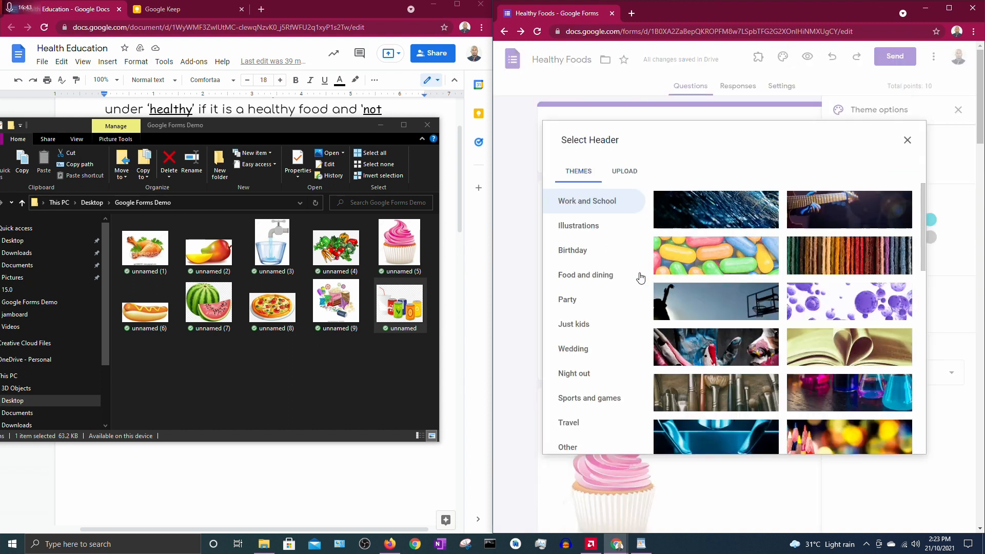
pyautogui.click(605, 280)
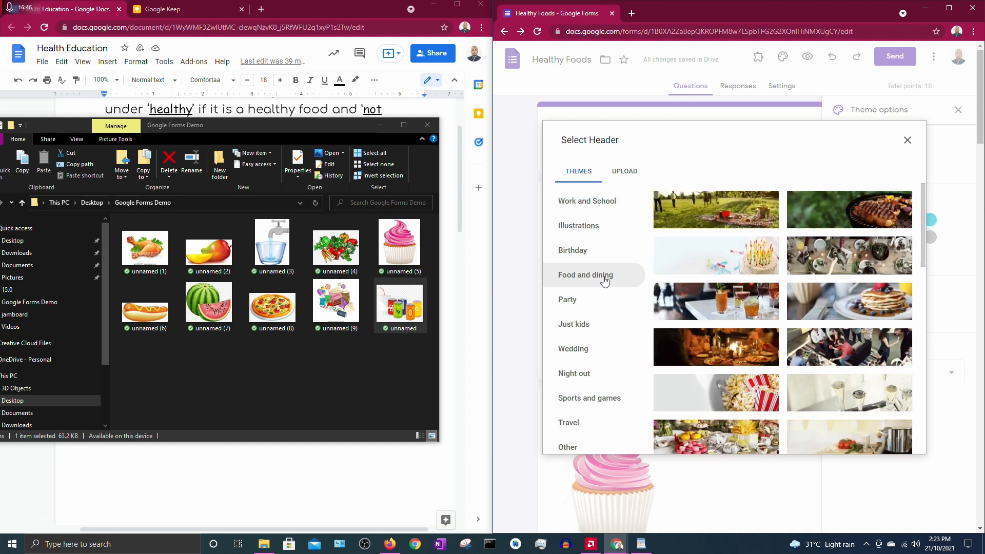
pyautogui.click(606, 280)
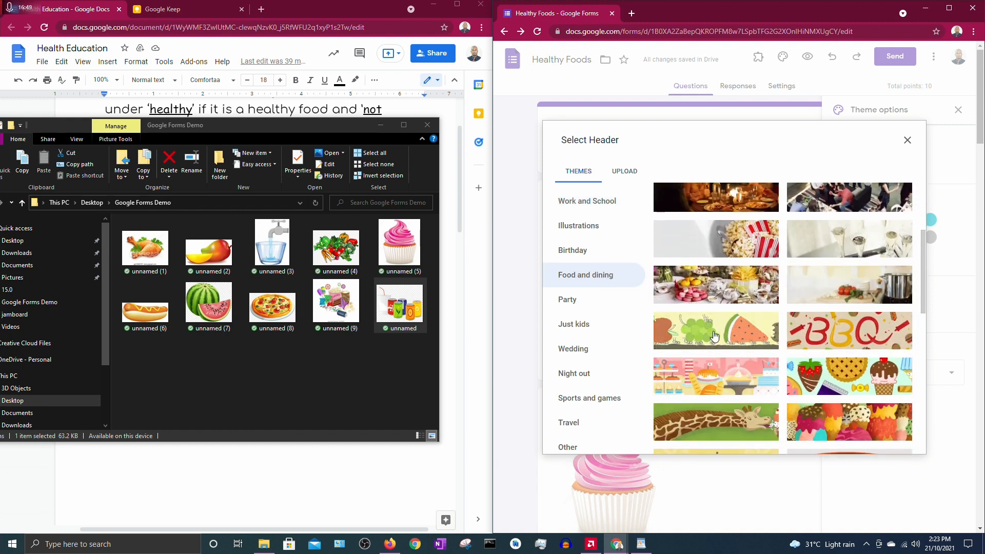
pyautogui.click(714, 335)
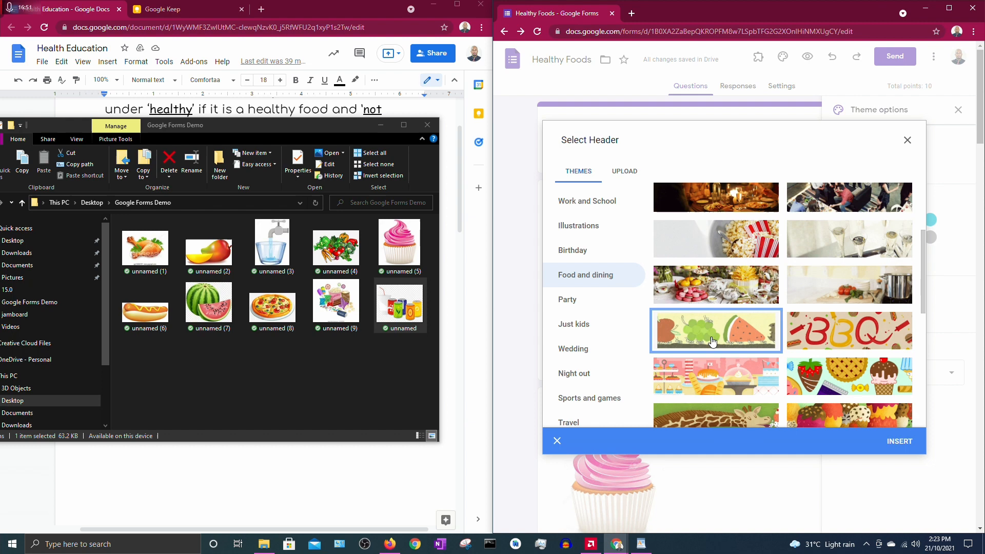
pyautogui.click(892, 442)
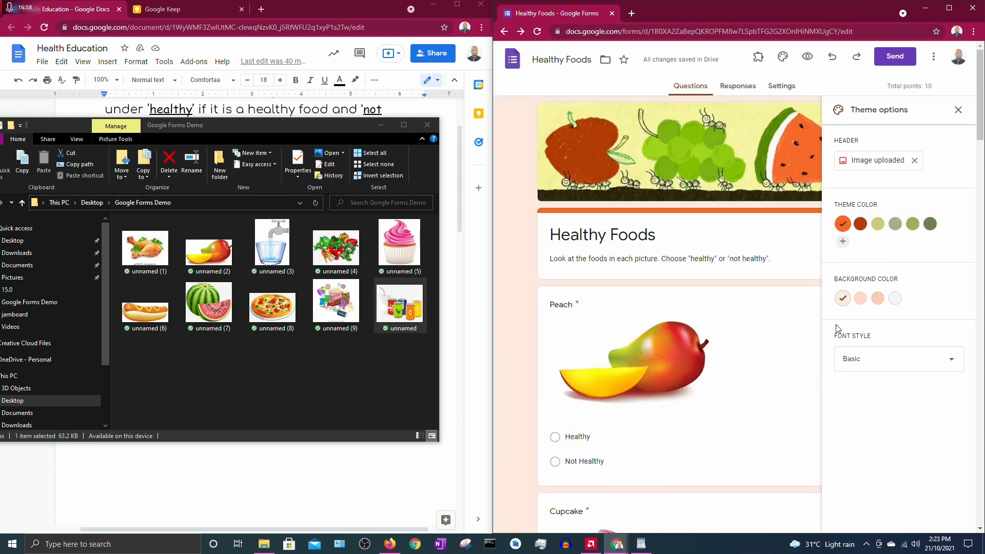
# Step: Set the form's font style to Playful and look over the restyled questions
pyautogui.click(952, 360)
pyautogui.scroll(-1, 930, 395)
pyautogui.scroll(-1, 929, 395)
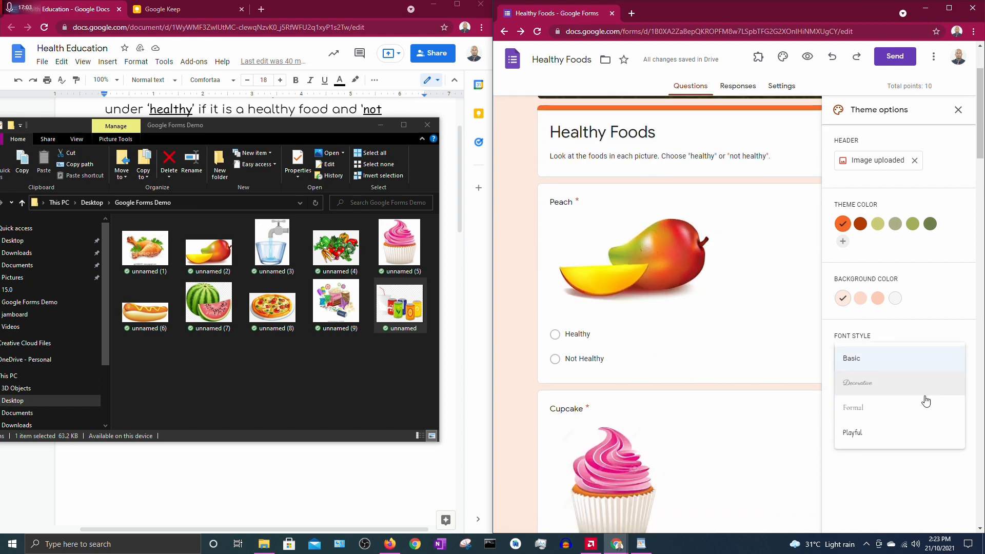
pyautogui.click(903, 442)
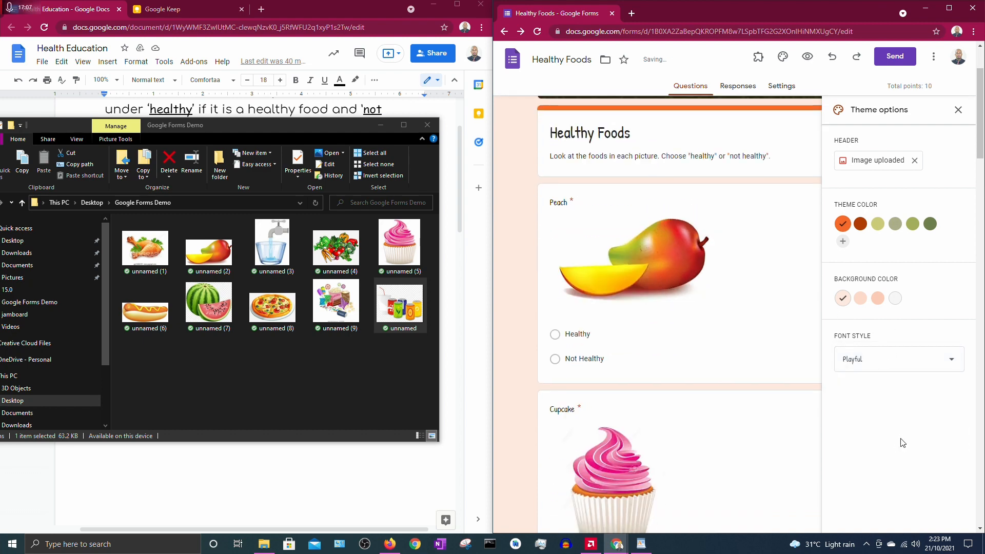
pyautogui.scroll(-3, 752, 388)
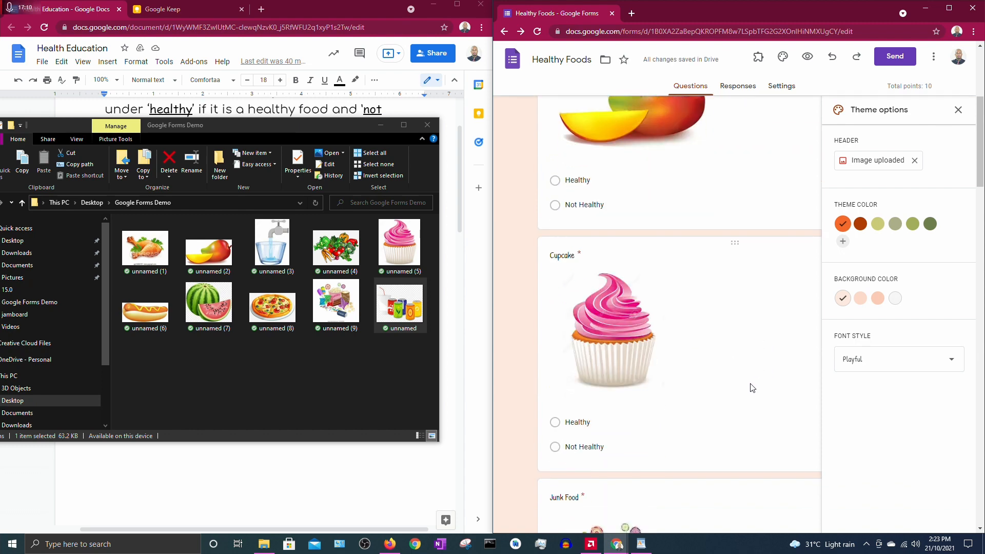
pyautogui.scroll(-8, 751, 388)
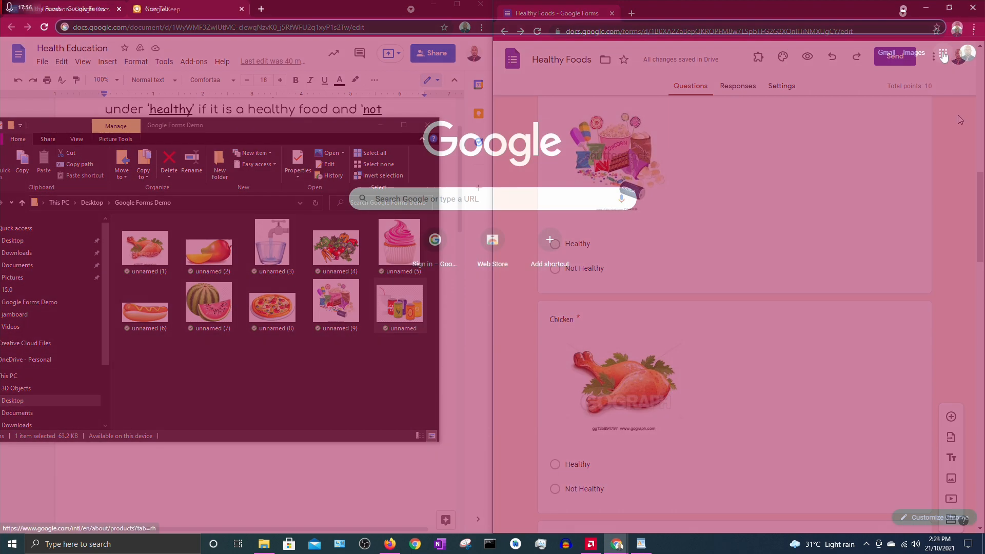
# Step: Switch to Google Classroom and open the classwork of the Test class
pyautogui.click(943, 53)
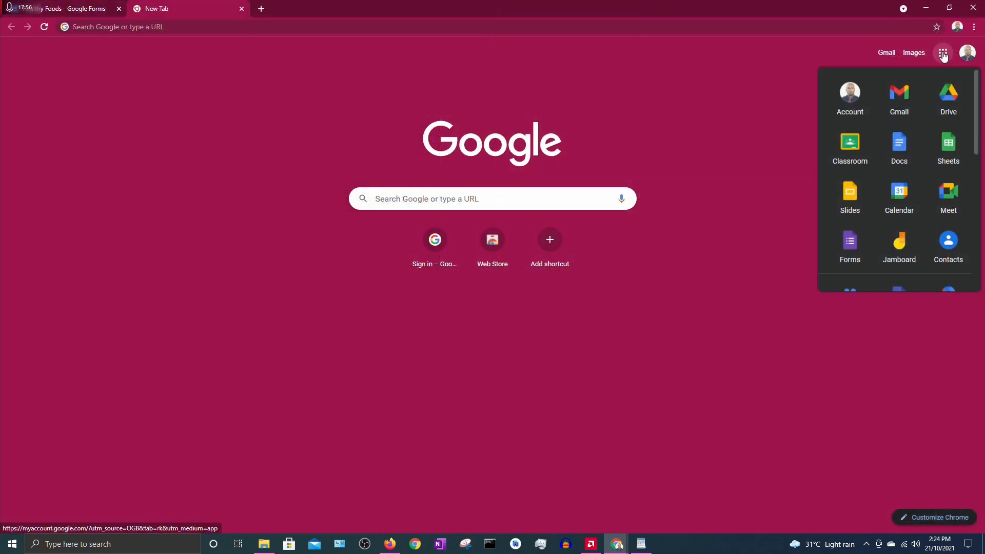
pyautogui.click(853, 149)
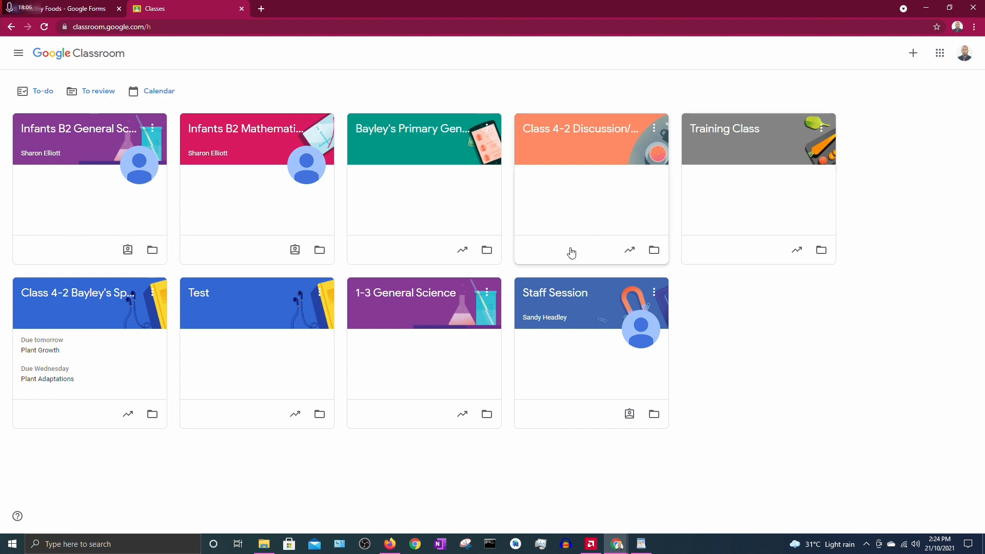
pyautogui.click(260, 303)
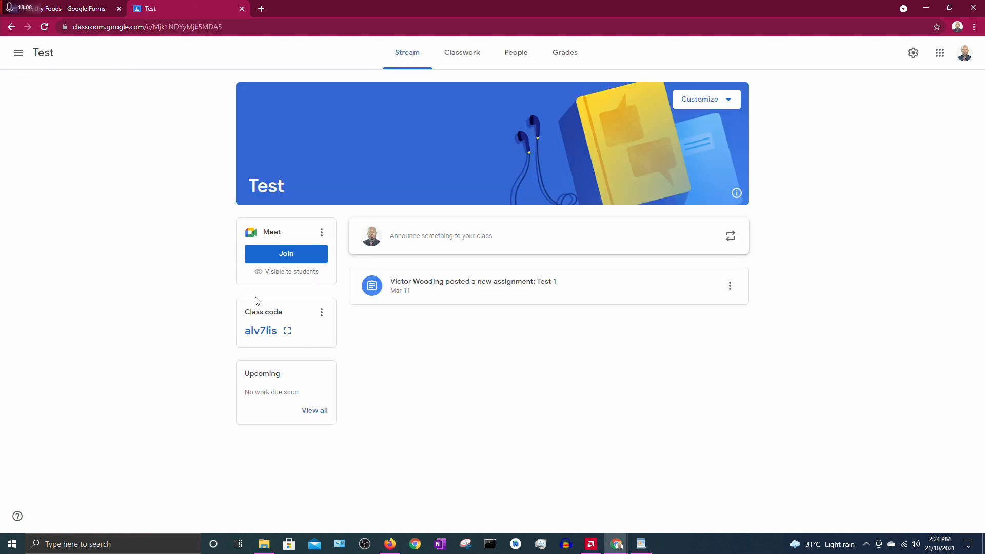
pyautogui.click(468, 59)
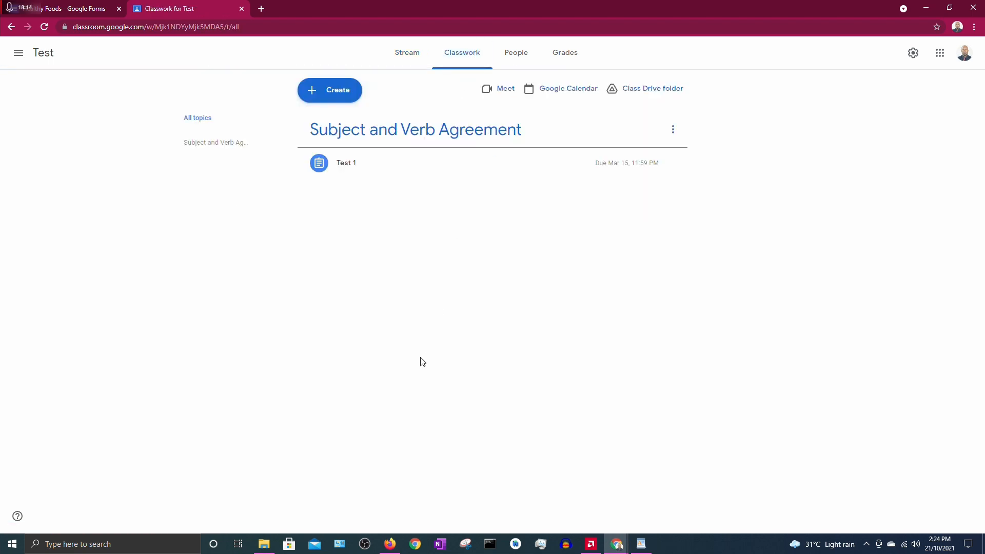
# Step: Create a quiz assignment for the Test class and set its points to 10
pyautogui.click(333, 93)
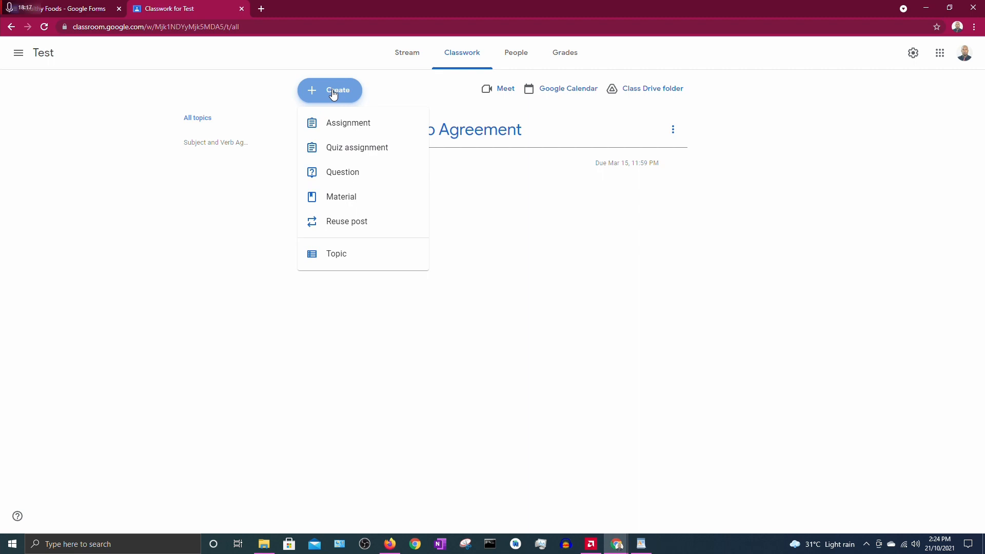
pyautogui.click(356, 148)
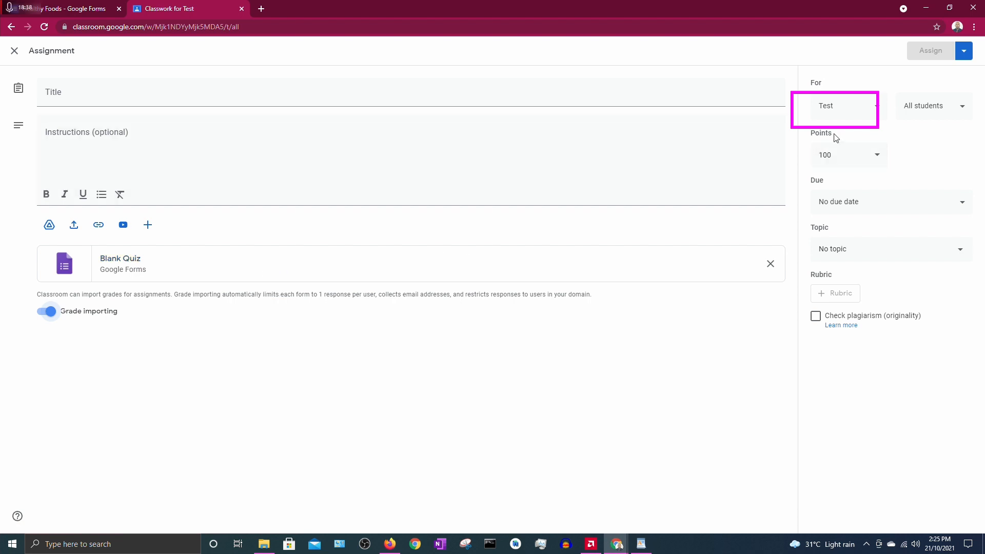
pyautogui.click(869, 161)
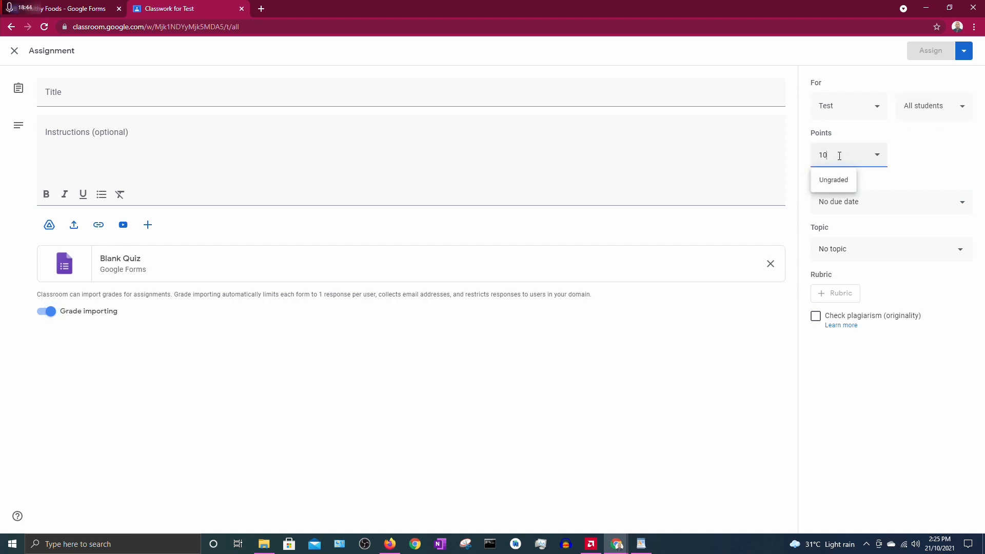
pyautogui.click(914, 153)
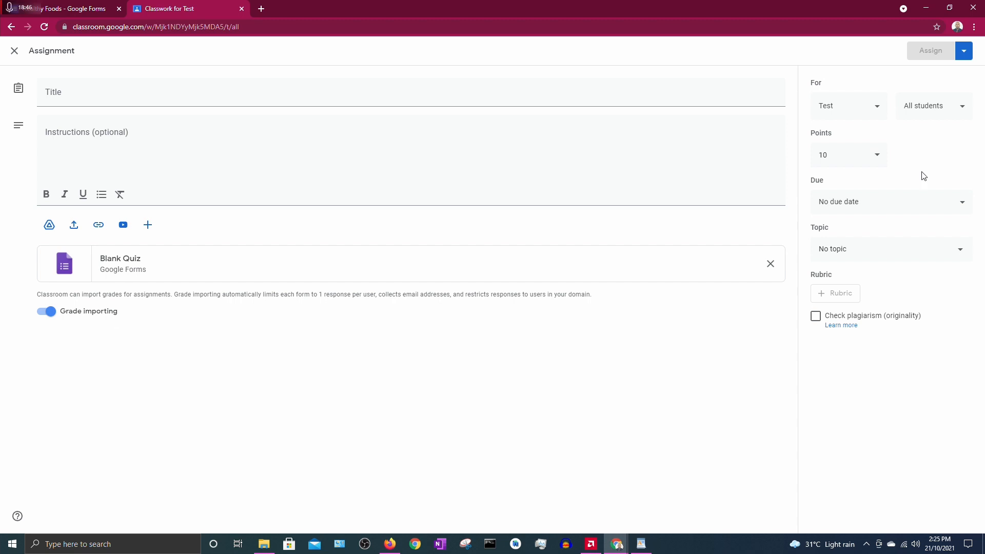
# Step: Set the assignment's due date to Oct 22, 2021, without entering a time
pyautogui.click(957, 207)
pyautogui.click(919, 245)
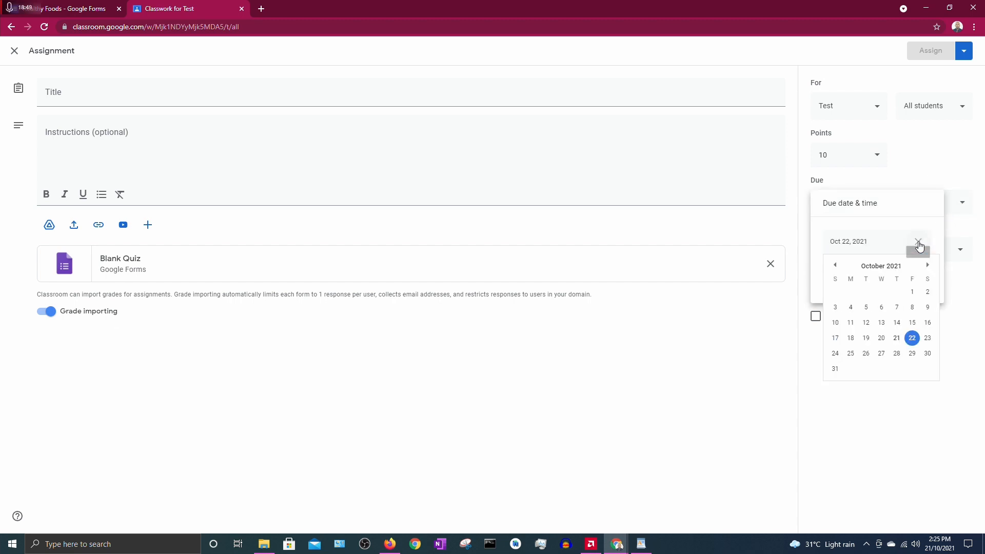
pyautogui.click(912, 341)
pyautogui.click(880, 279)
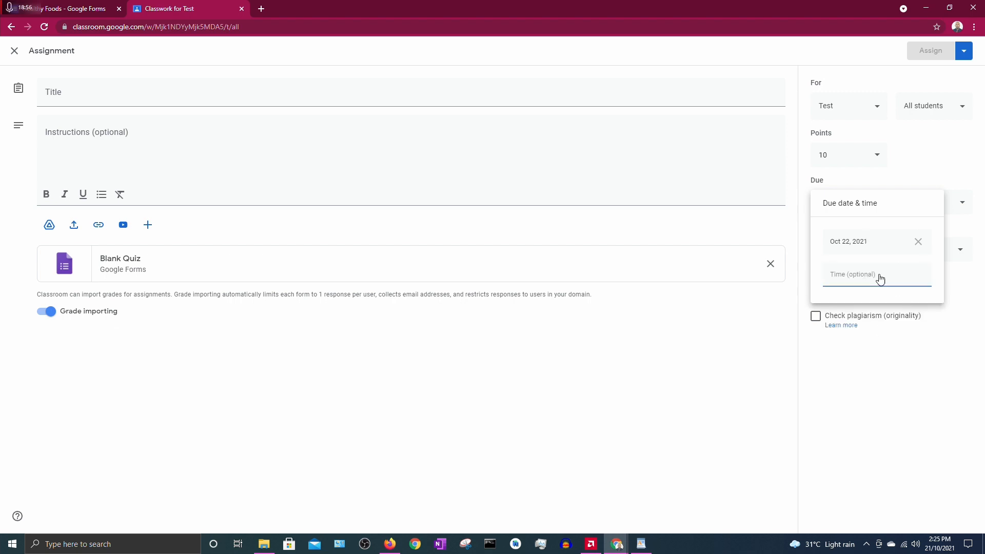
pyautogui.click(963, 279)
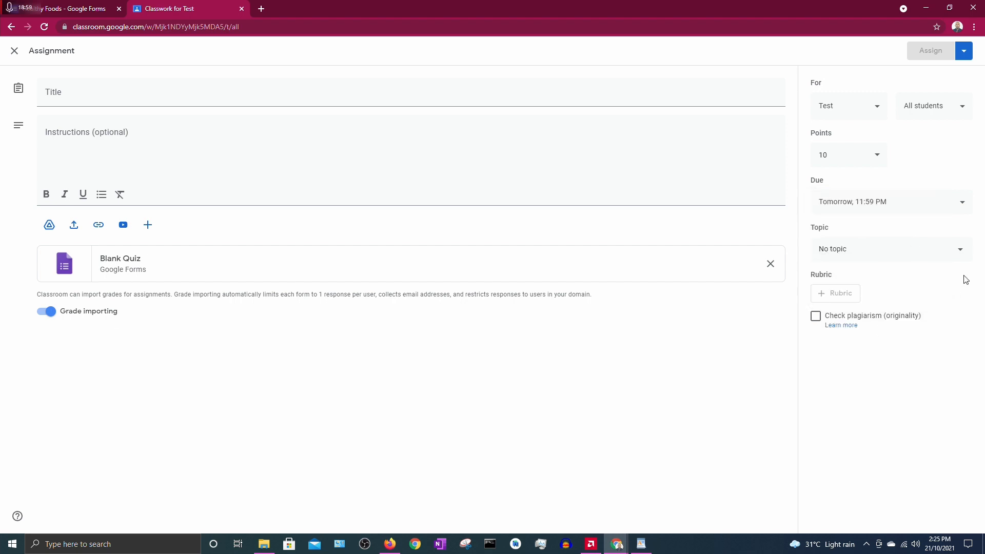
# Step: Create a new topic named Healthy Foods for the assignment
pyautogui.click(937, 249)
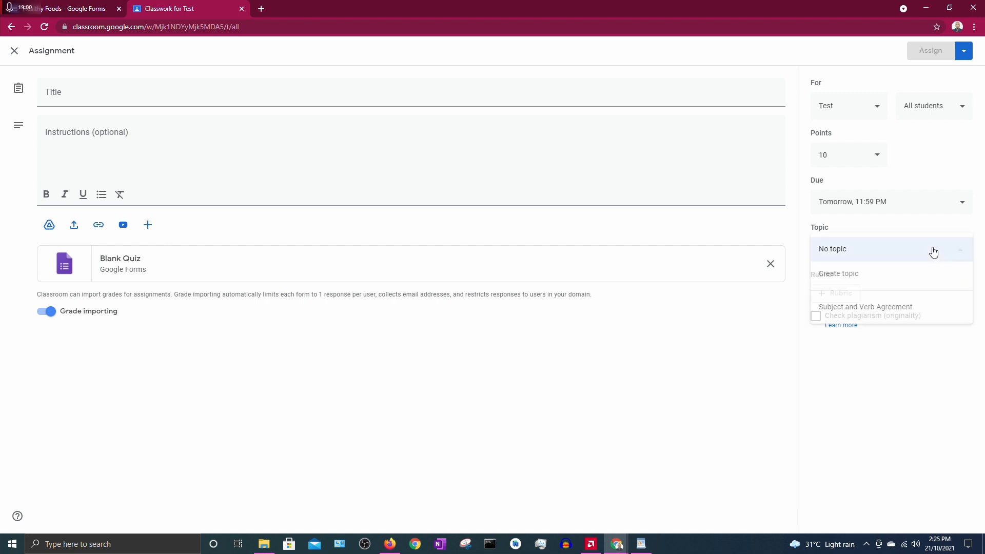
pyautogui.click(918, 278)
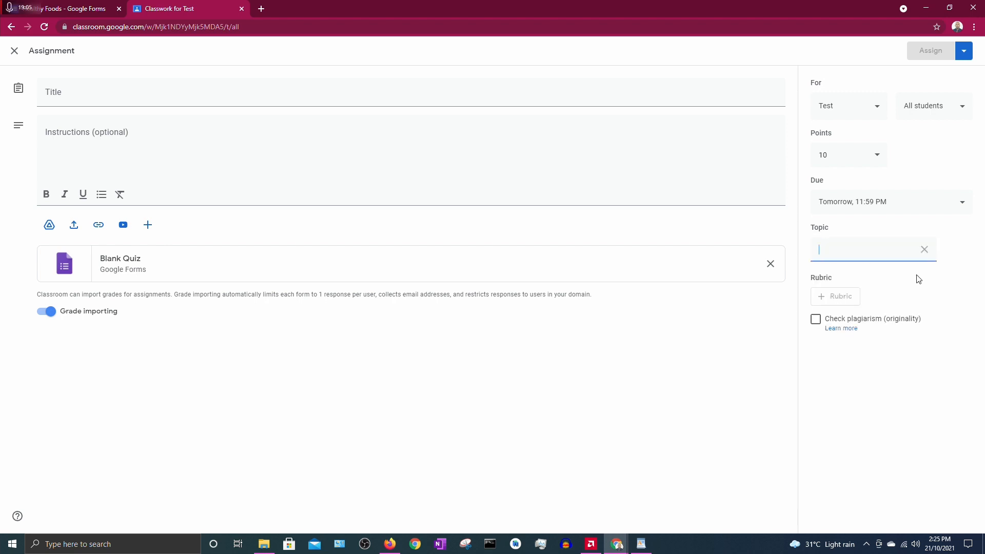
pyautogui.write('Healthy Foods')
pyautogui.click(927, 379)
# Step: Enter the instructions "Complete the attached quiz." and title the assignment Healthy Foods Quiz
pyautogui.click(91, 166)
pyautogui.write('Complete')
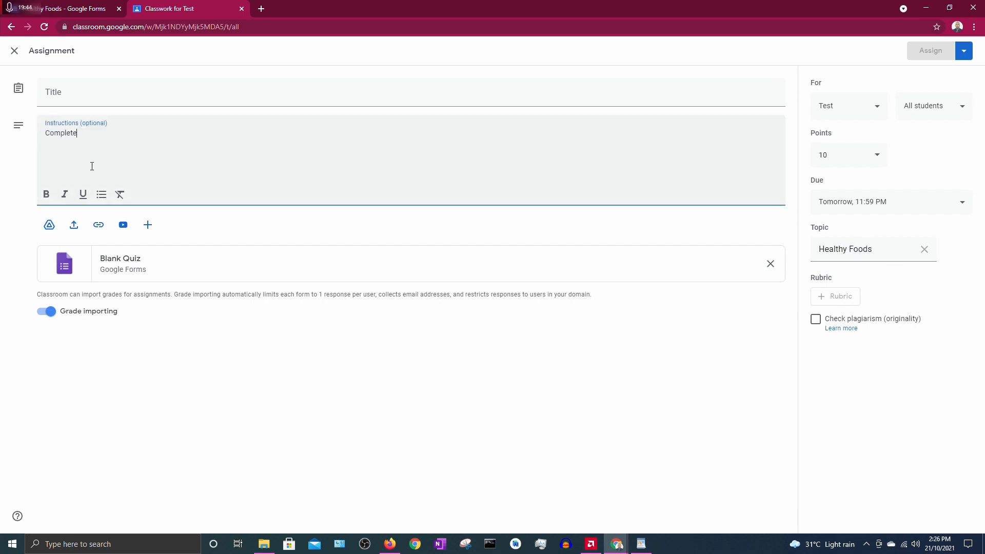
pyautogui.write(' the attached quiz.')
pyautogui.click(88, 93)
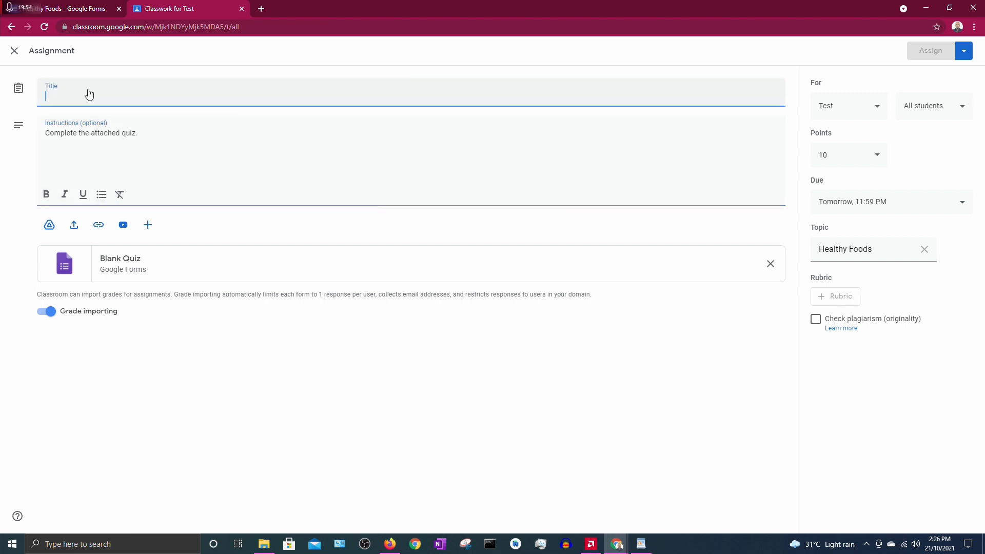
pyautogui.write('Healthy Foods Quiz')
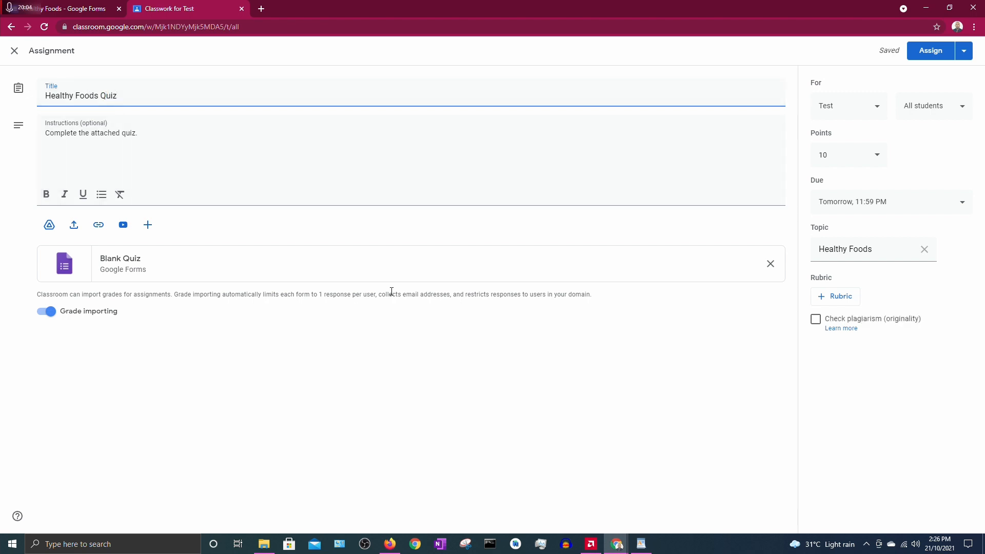
# Step: Replace the attached Blank Quiz with the Healthy Foods form from Google Drive and assign the quiz to the class
pyautogui.click(770, 264)
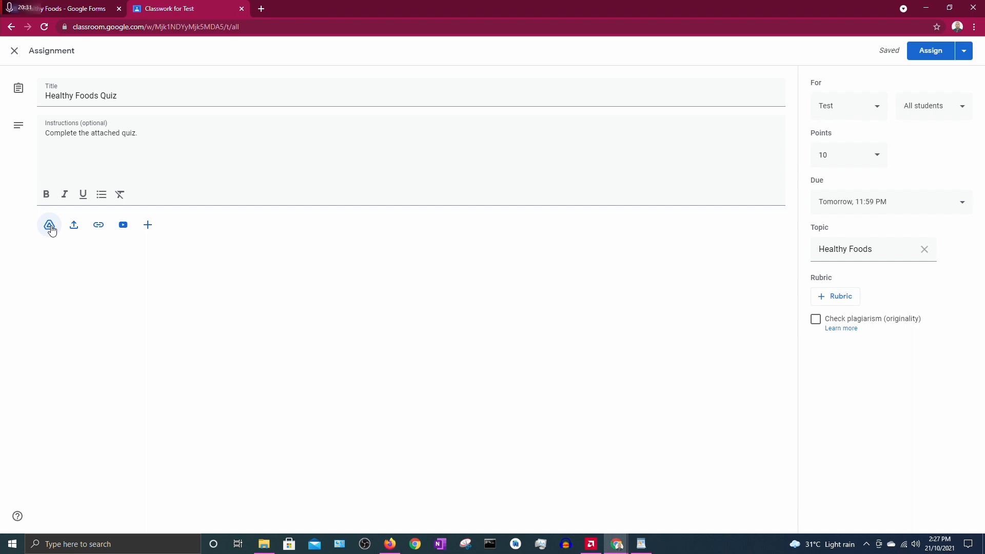
pyautogui.click(50, 226)
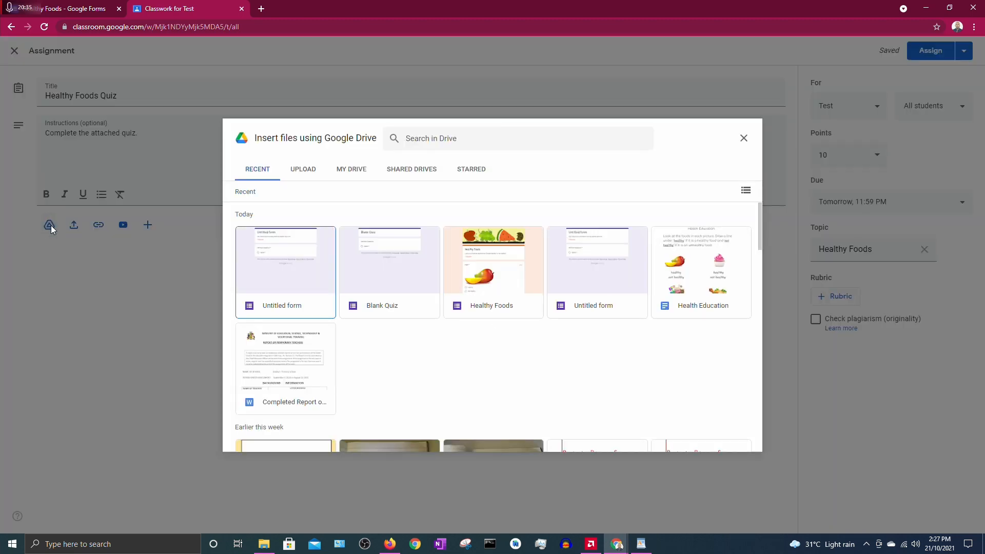
pyautogui.click(496, 262)
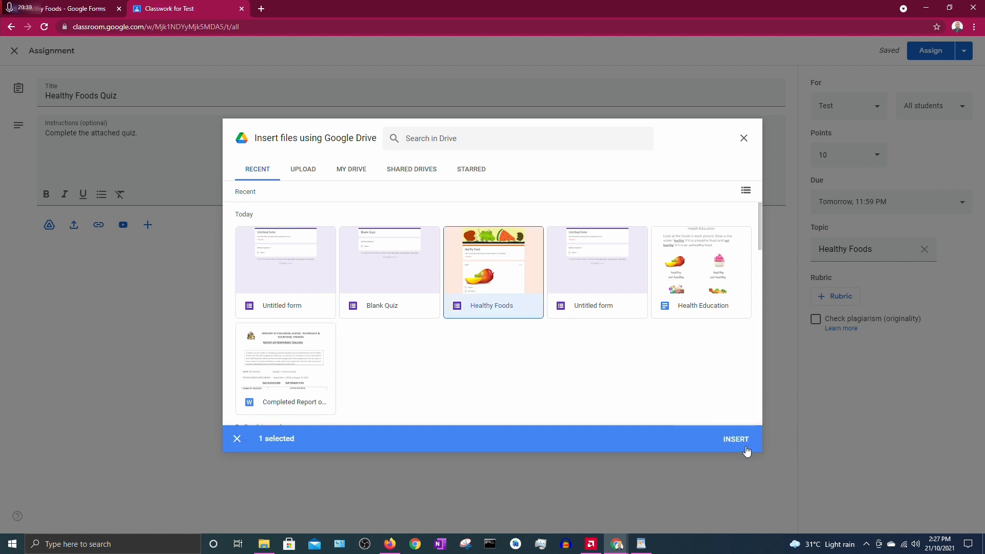
pyautogui.click(744, 440)
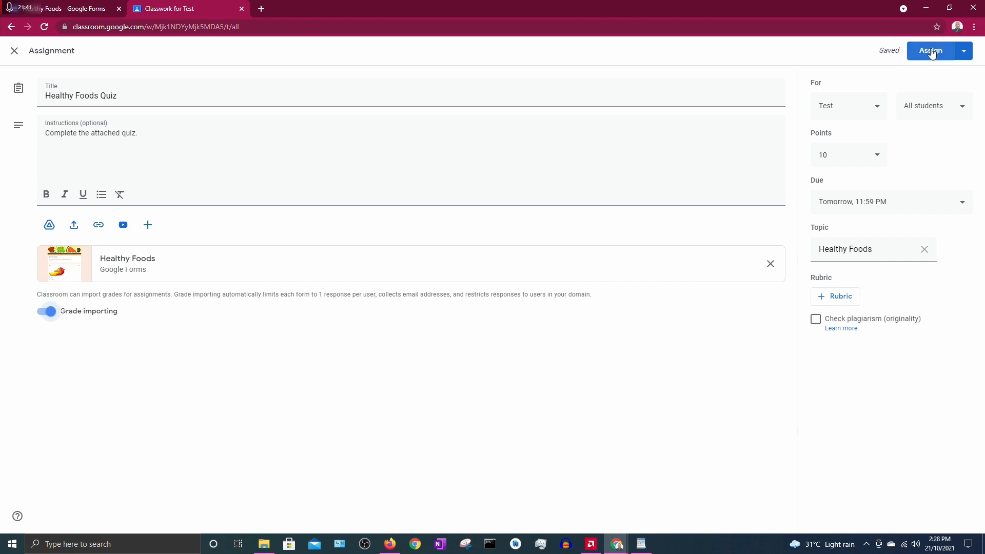
pyautogui.click(932, 53)
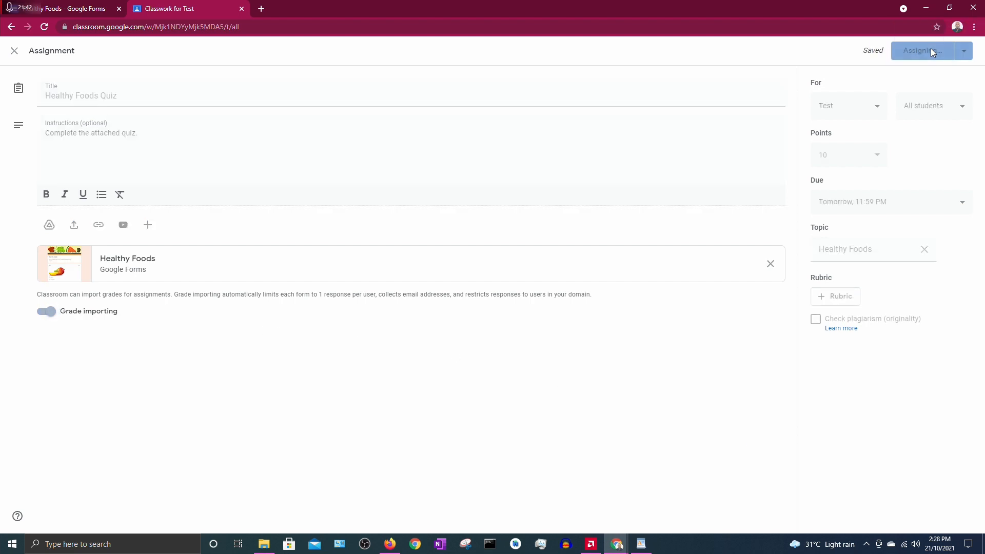